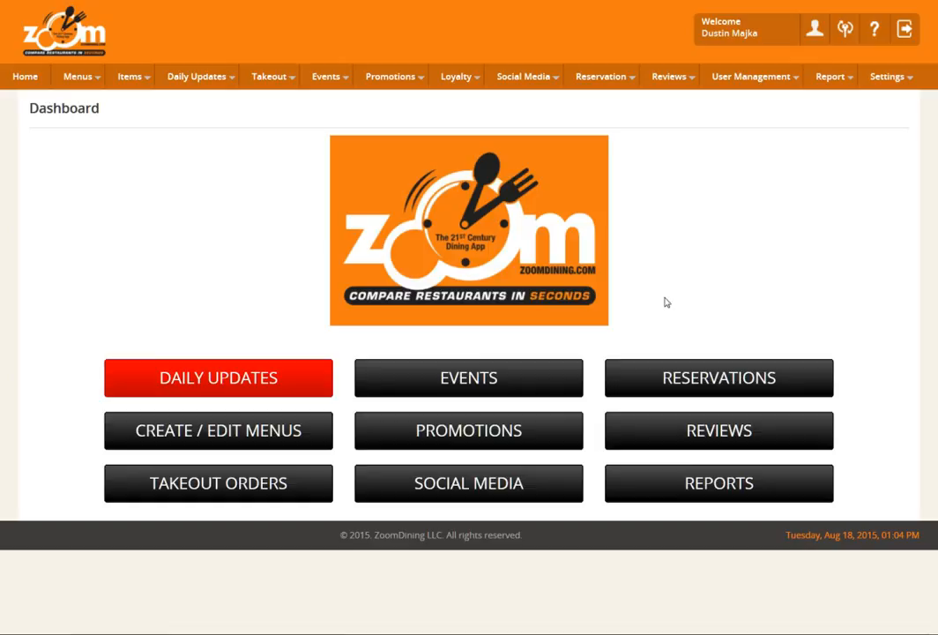
Start a new menu item and enter the keywords "Burgers, Wings, Salads, Sandwiches, Take out".
click(141, 77)
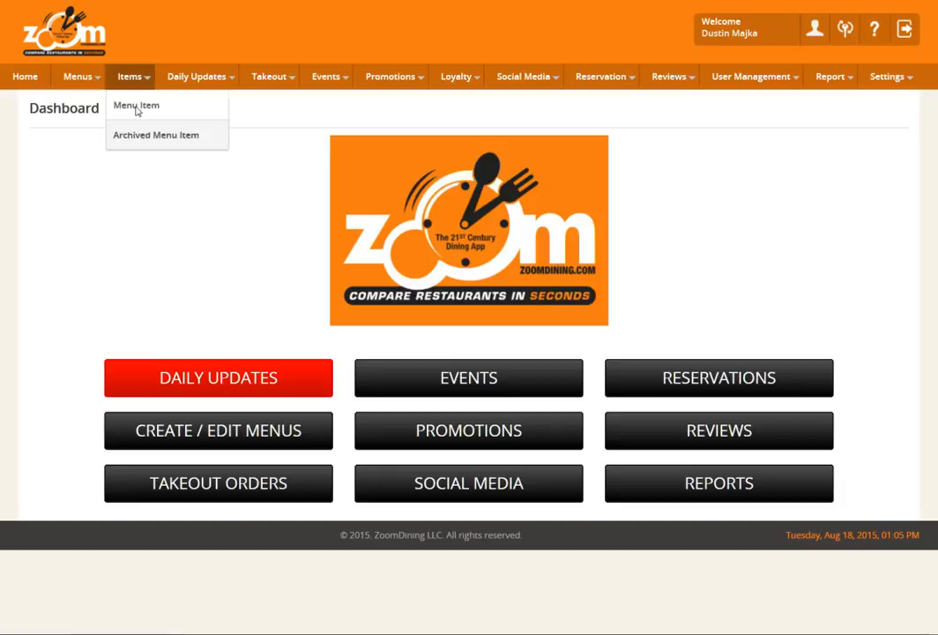
click(136, 110)
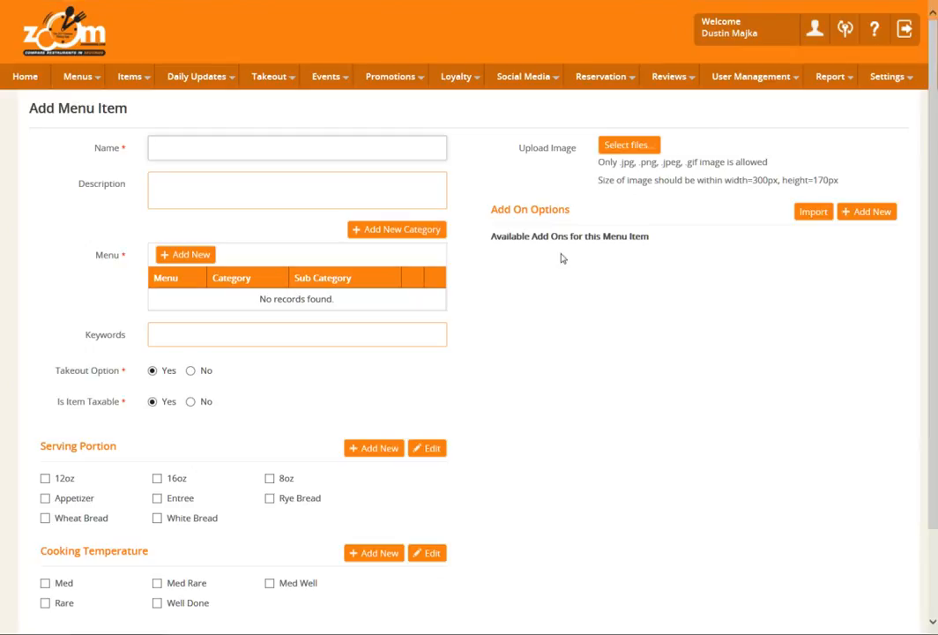
click(249, 335)
text(Burgers, Wings, Salads, Sandwiches, Take out)
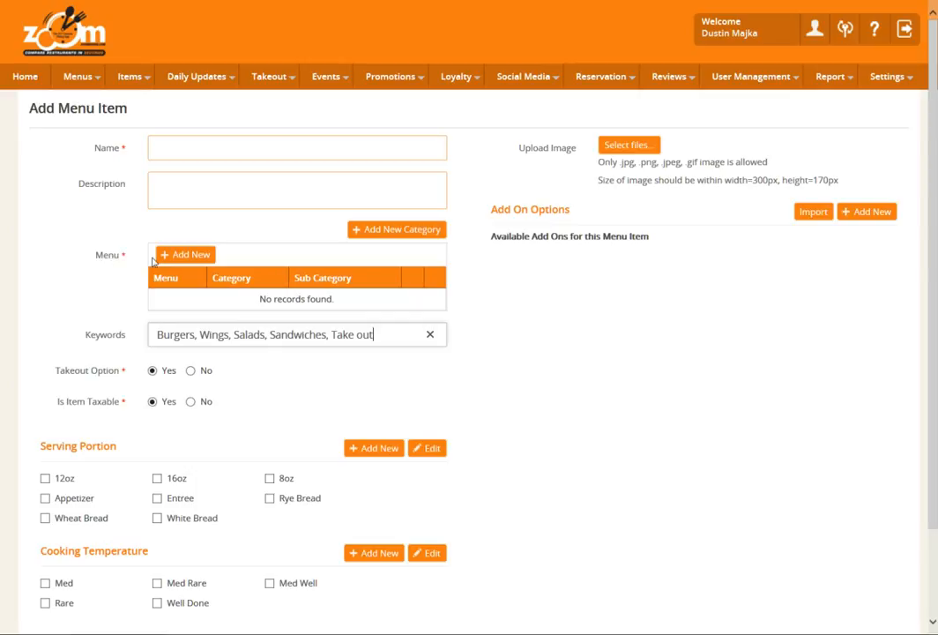
Add a menu assignment for the item with menu Lunch Menu and category Sandwiches, leaving the subcategory unset.
click(188, 260)
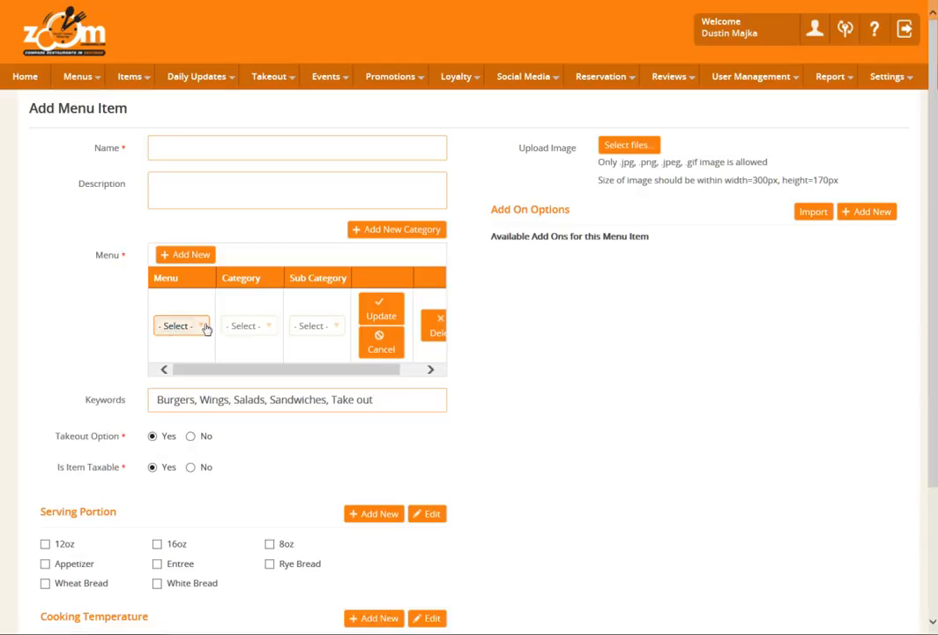
click(202, 328)
scroll(199, 460, down, 1)
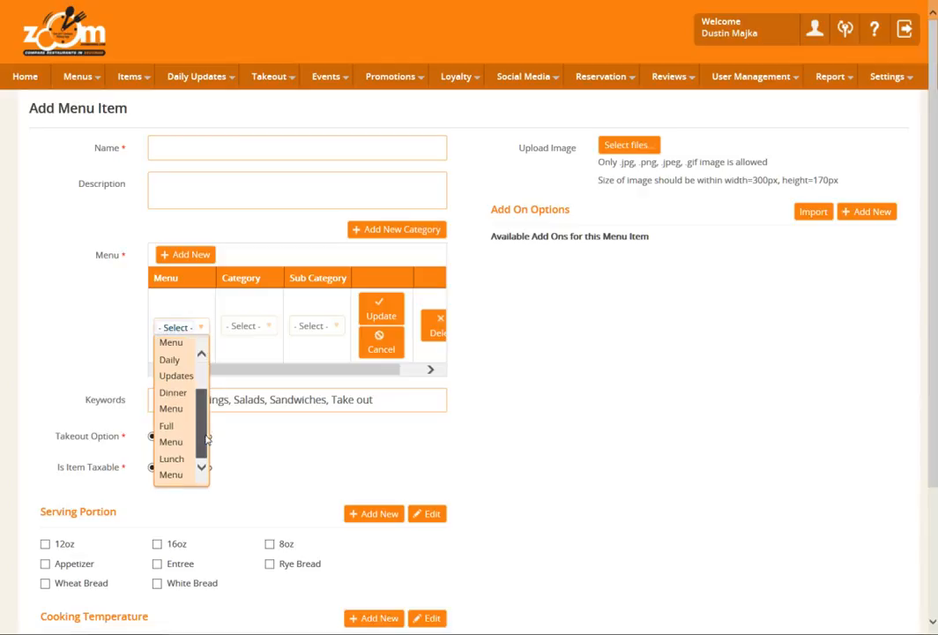
click(171, 475)
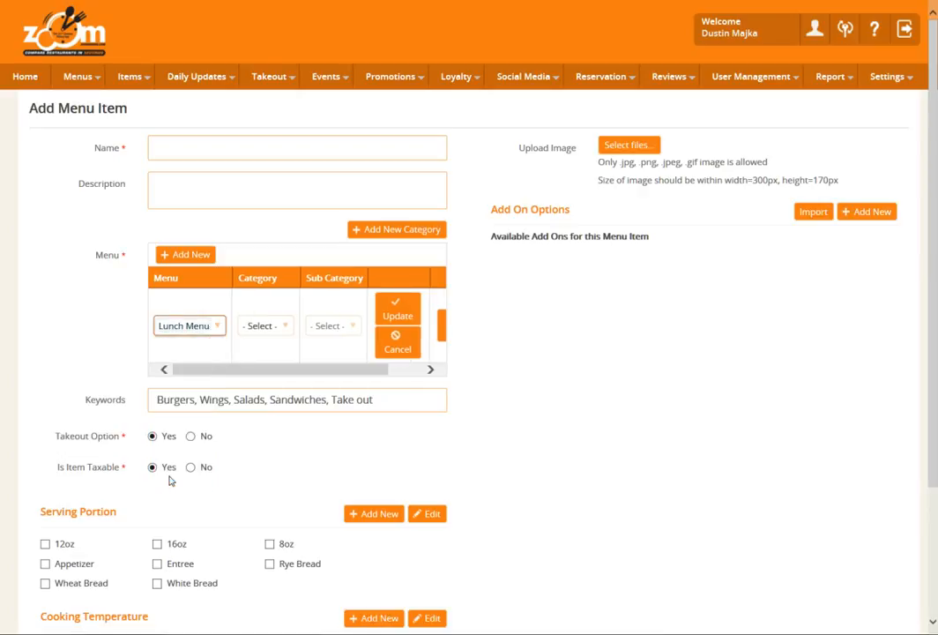
click(286, 330)
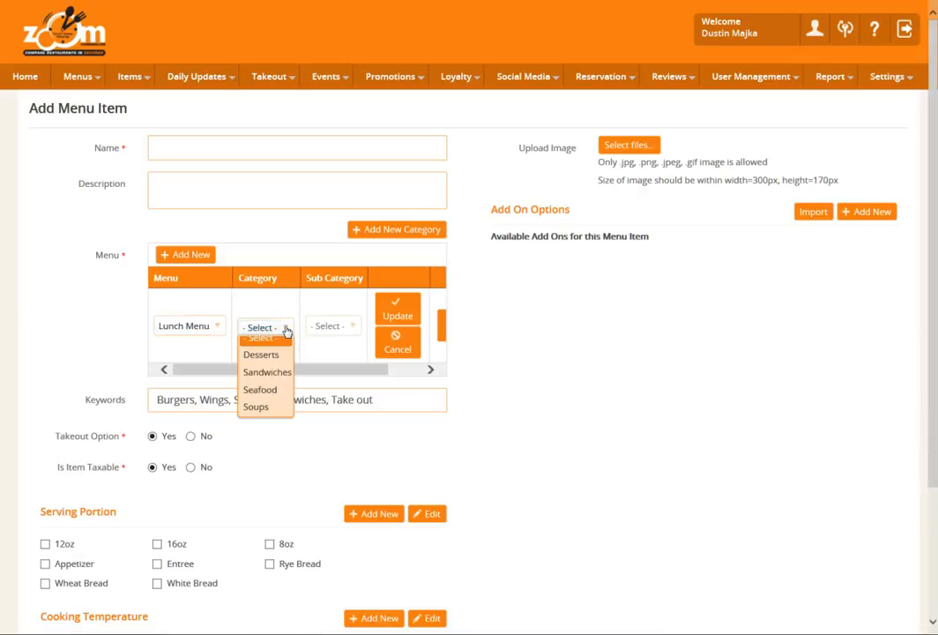
click(276, 383)
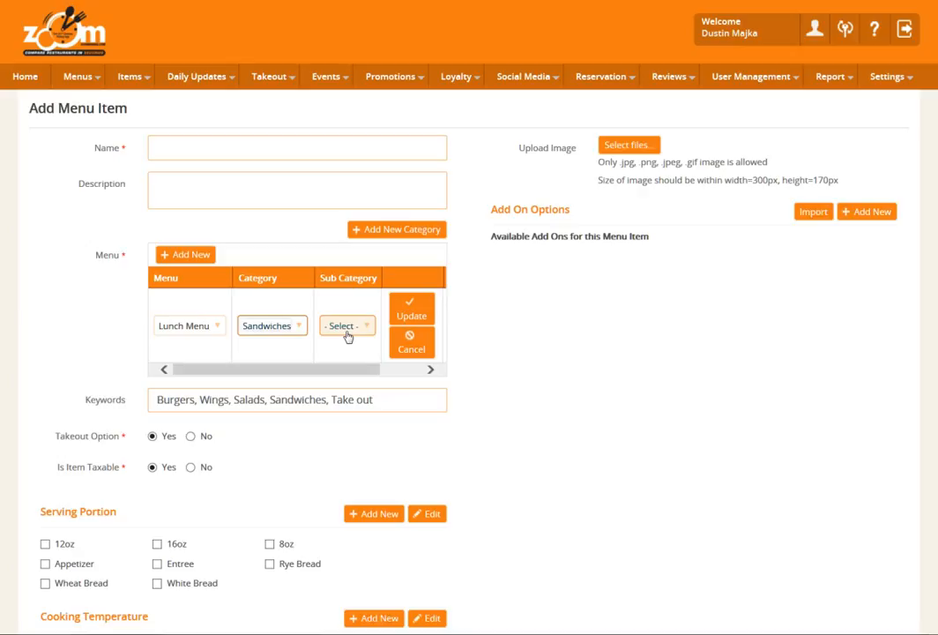
click(411, 310)
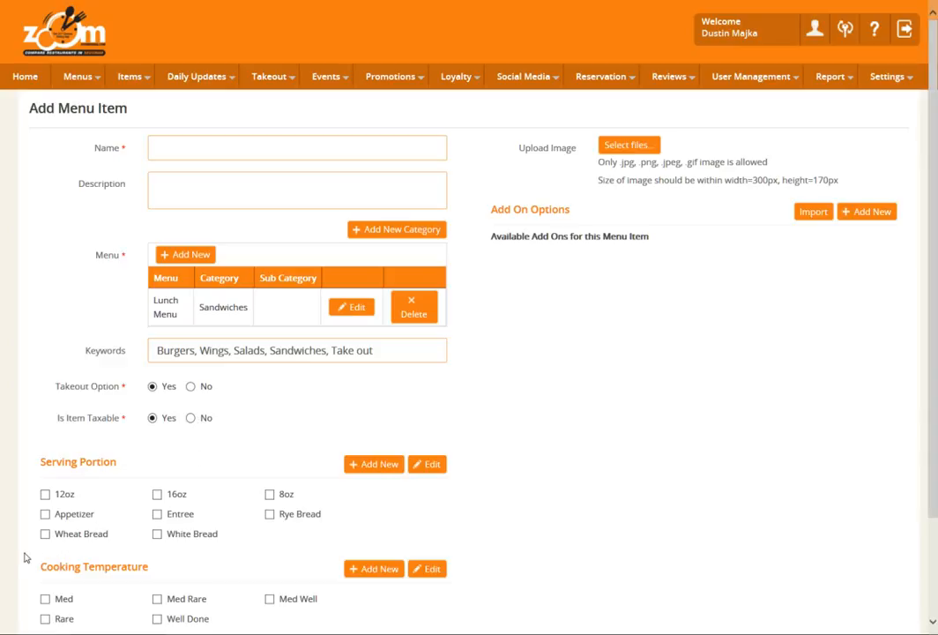
Enable Wheat Bread, White Bread and Rye Bread as the item's serving portions.
click(45, 535)
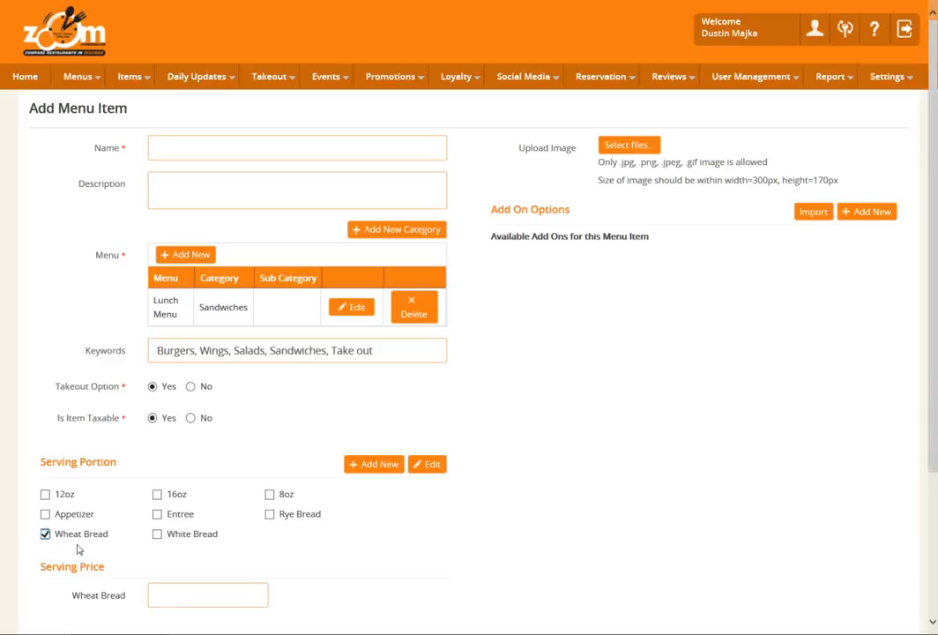
click(156, 535)
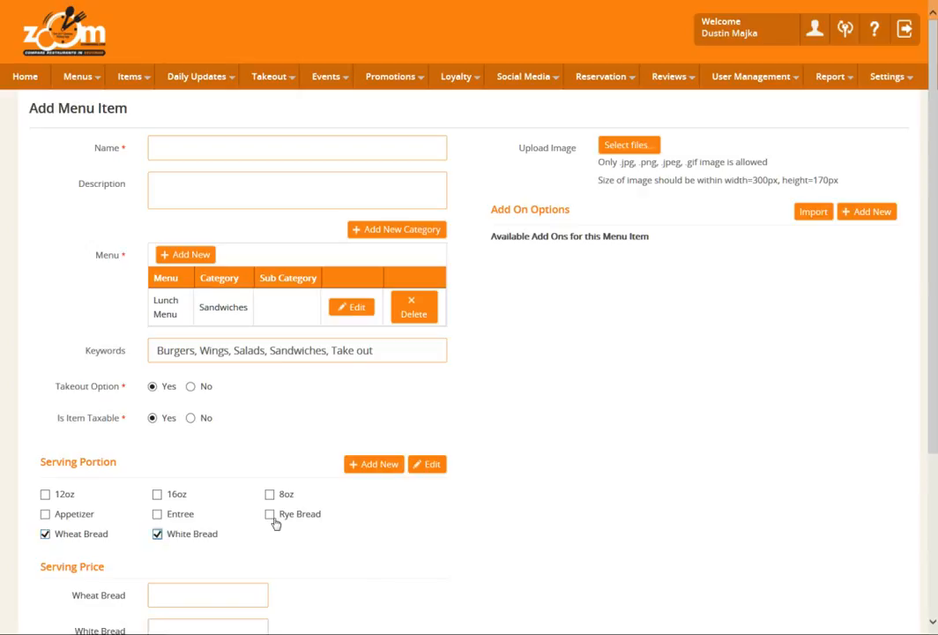
click(269, 516)
Set the serving price to 6.99 for each of Wheat Bread, White Bread and Rye Bread.
scroll(323, 555, down, 1)
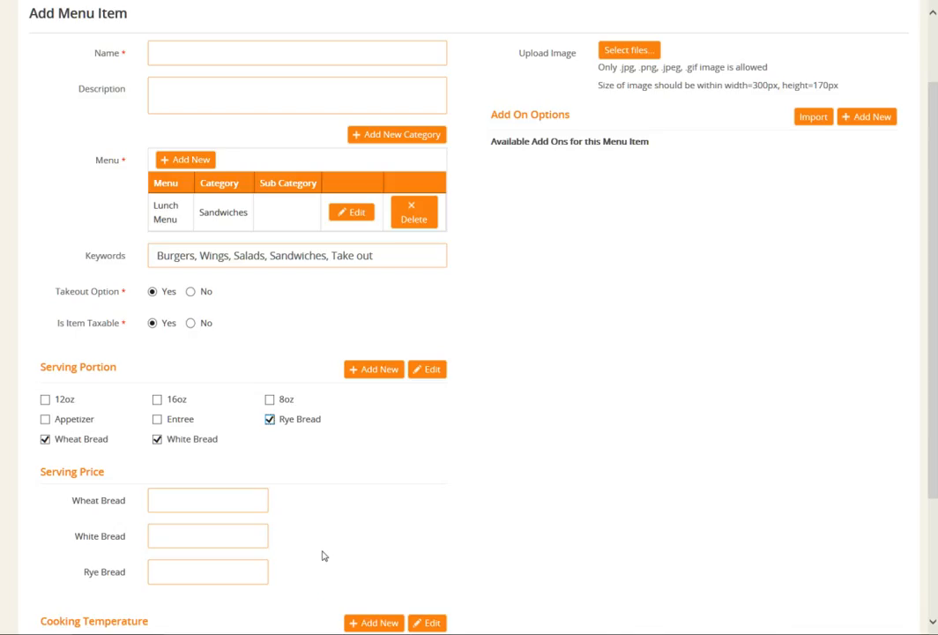
click(219, 504)
text(6.99)
key(Tab)
text(6.99)
key(Tab)
text(6)
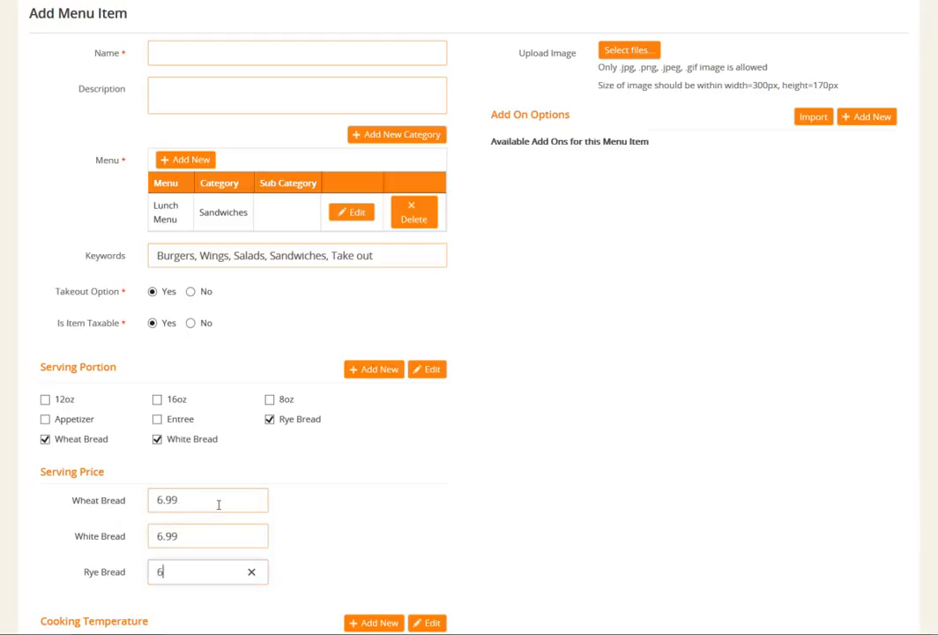
text(.99)
click(343, 506)
Name the menu item 1 and enter the description "Comes with your choice of White, Wheat, or Rye Bread.".
scroll(343, 509, up, 2)
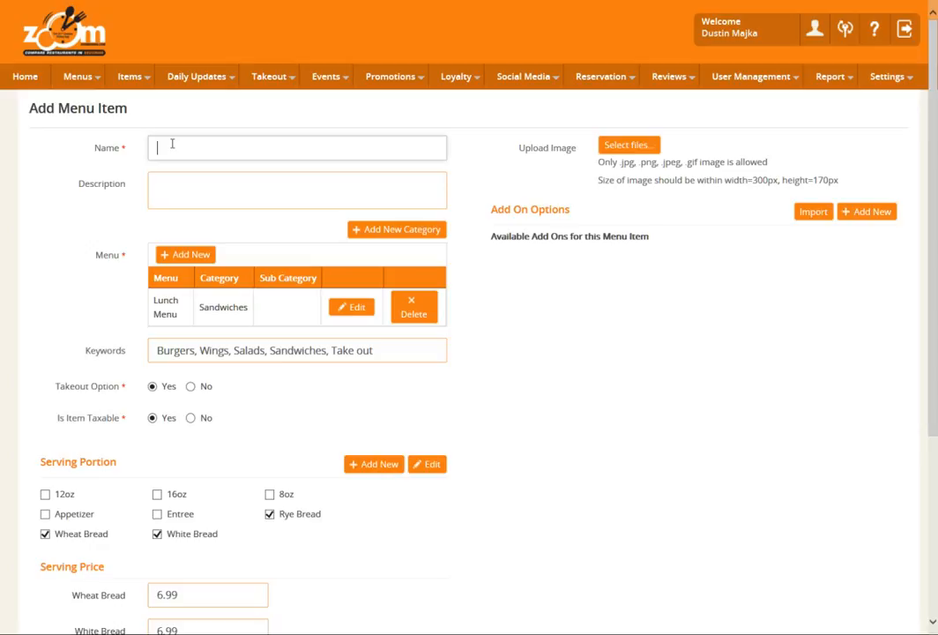
text(1)
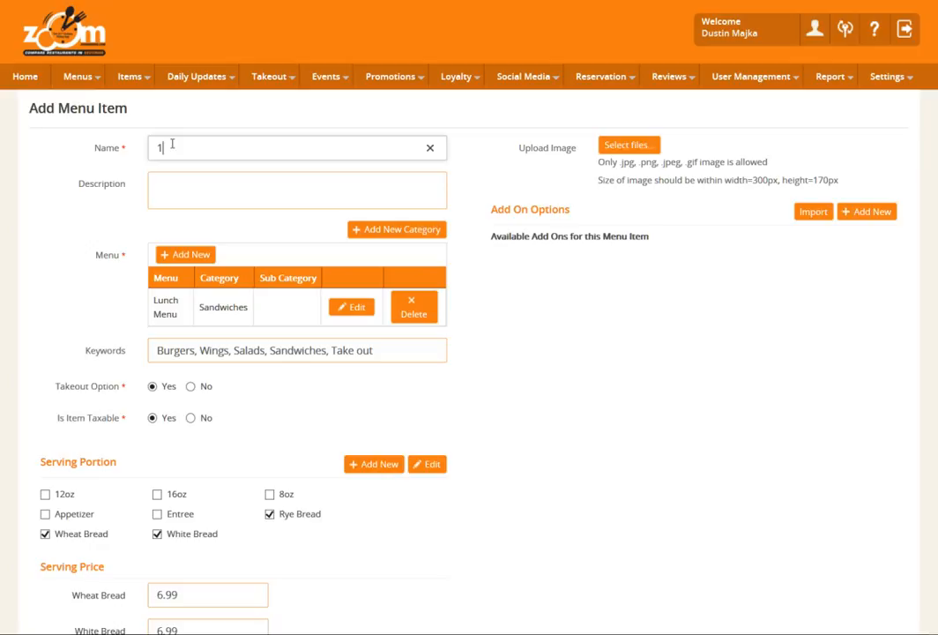
click(167, 190)
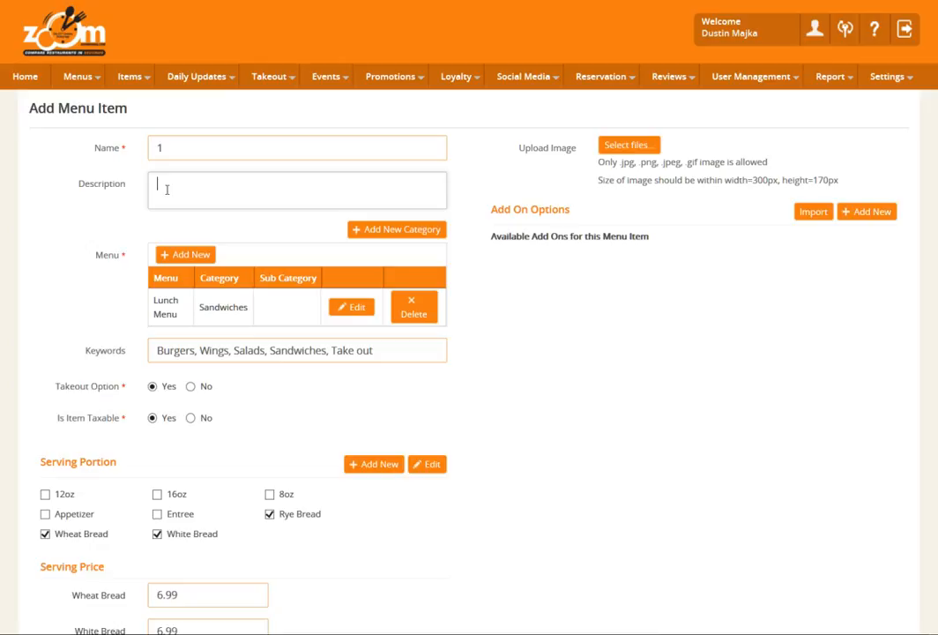
click(166, 189)
text(Comes with your choice of W)
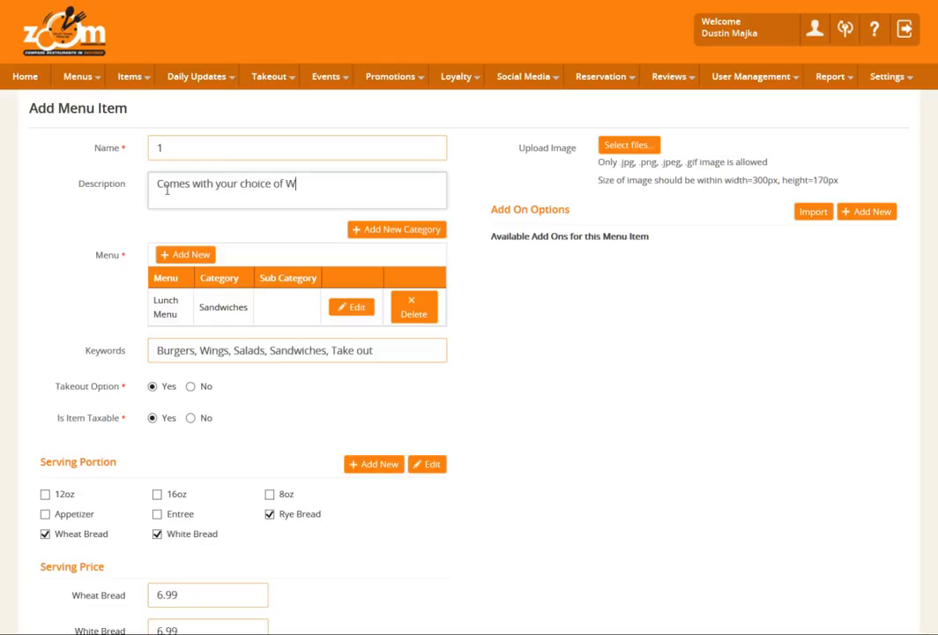
text(hite, Wheat, or Rye )
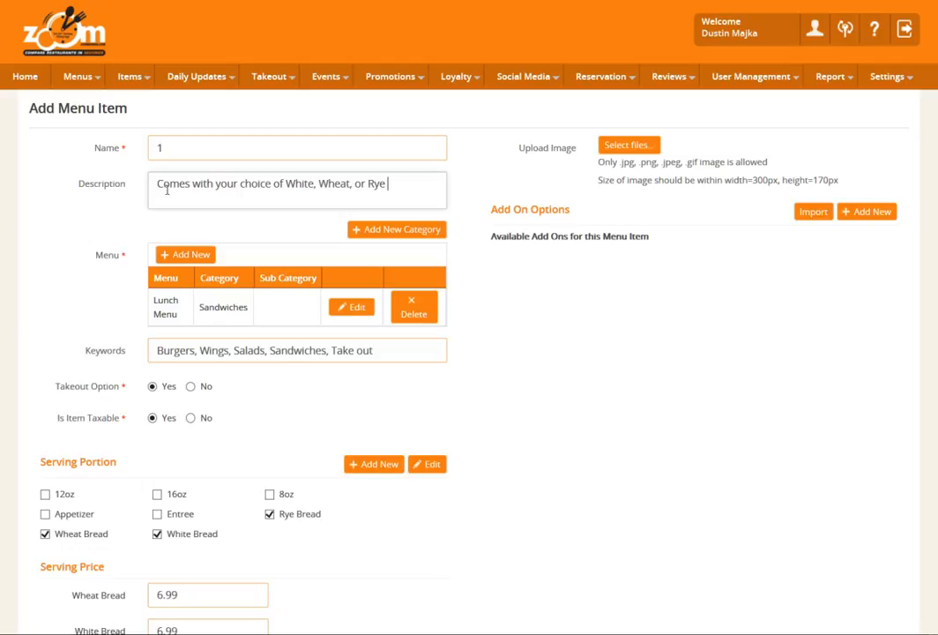
text(Bread.)
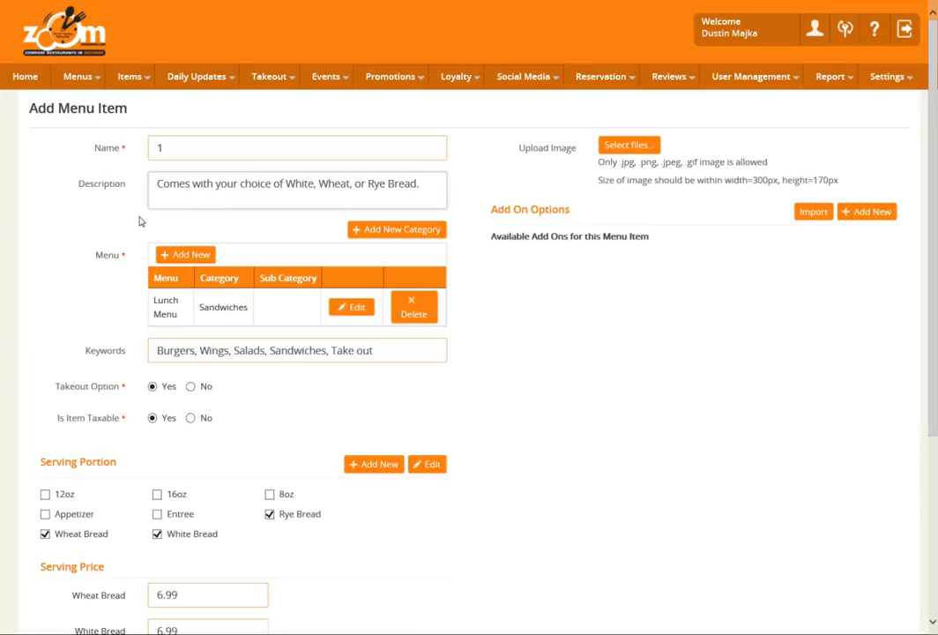
Import French Fries as an add-on option for the item and save the new menu item.
scroll(147, 226, down, 3)
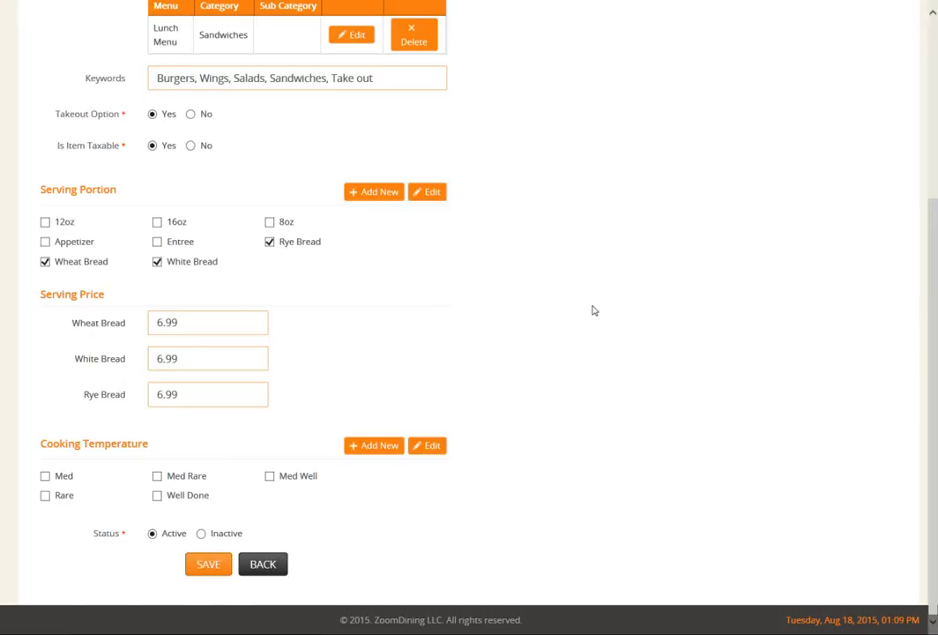
scroll(593, 309, up, 3)
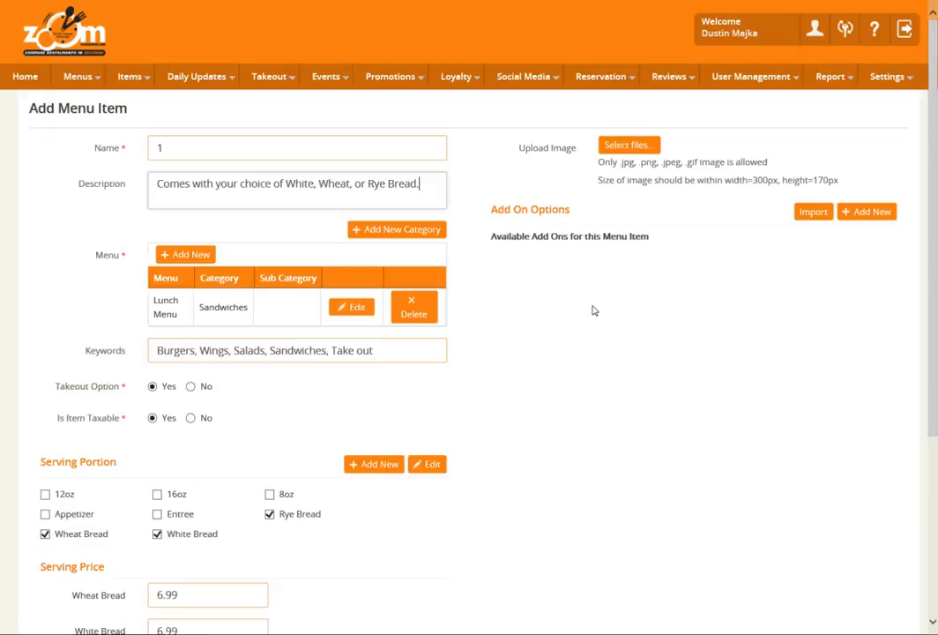
click(814, 212)
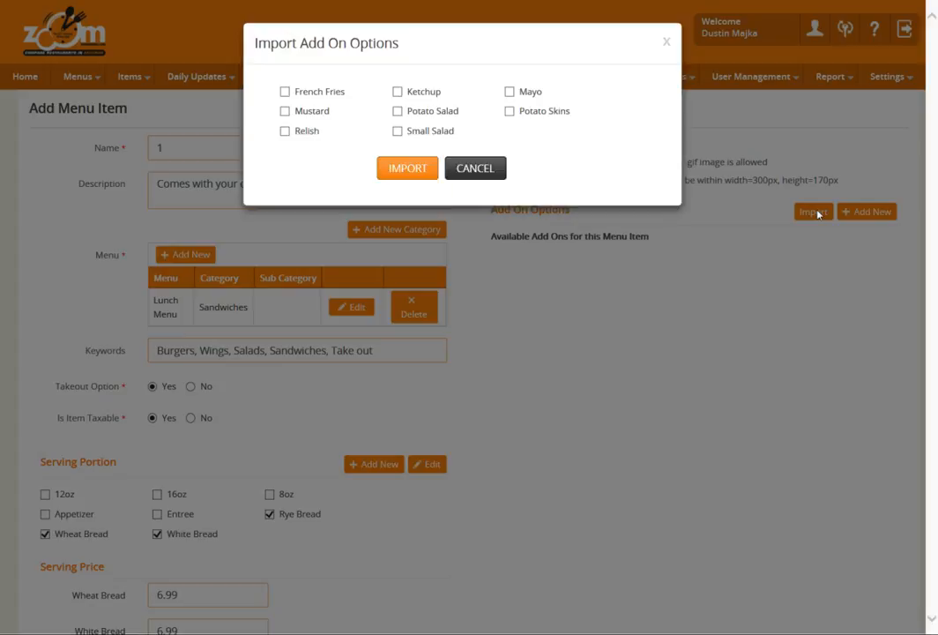
click(285, 93)
click(408, 176)
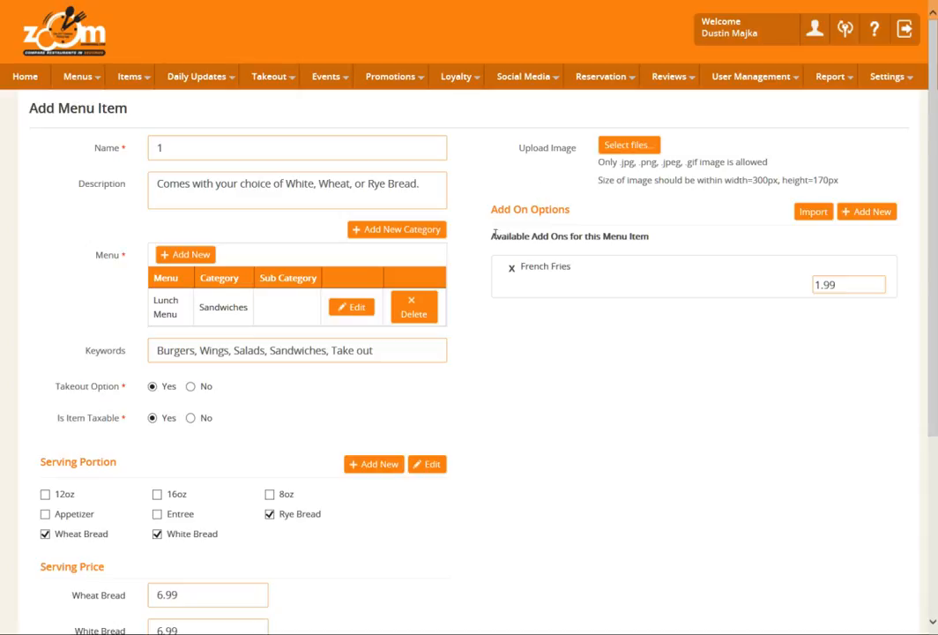
scroll(470, 304, down, 3)
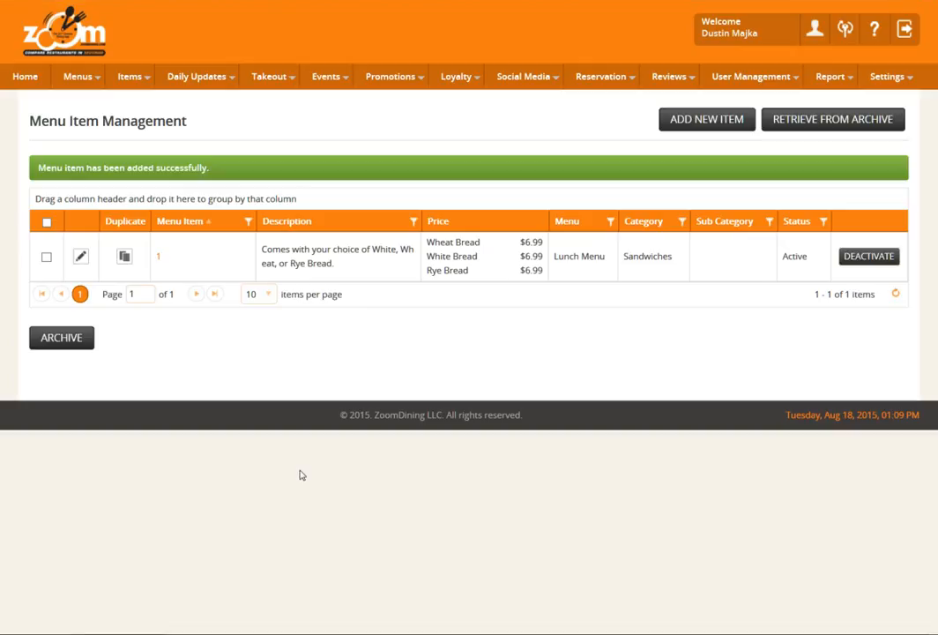
Duplicate menu item 1, name the copy "Homemade Tuna Salad Sandwich" and save it.
click(124, 257)
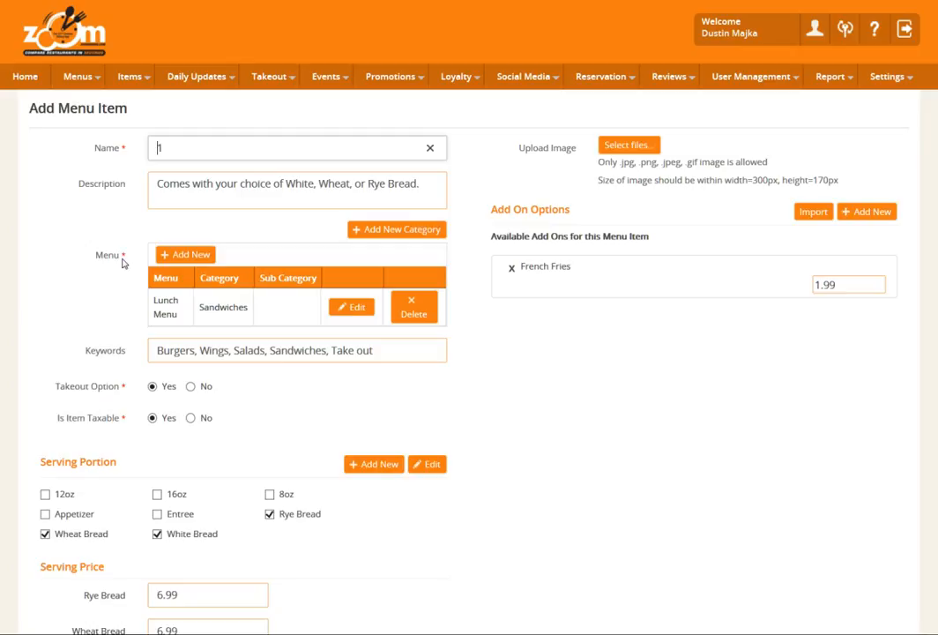
key(ctrl+a)
key(BackSpace)
text(Ho)
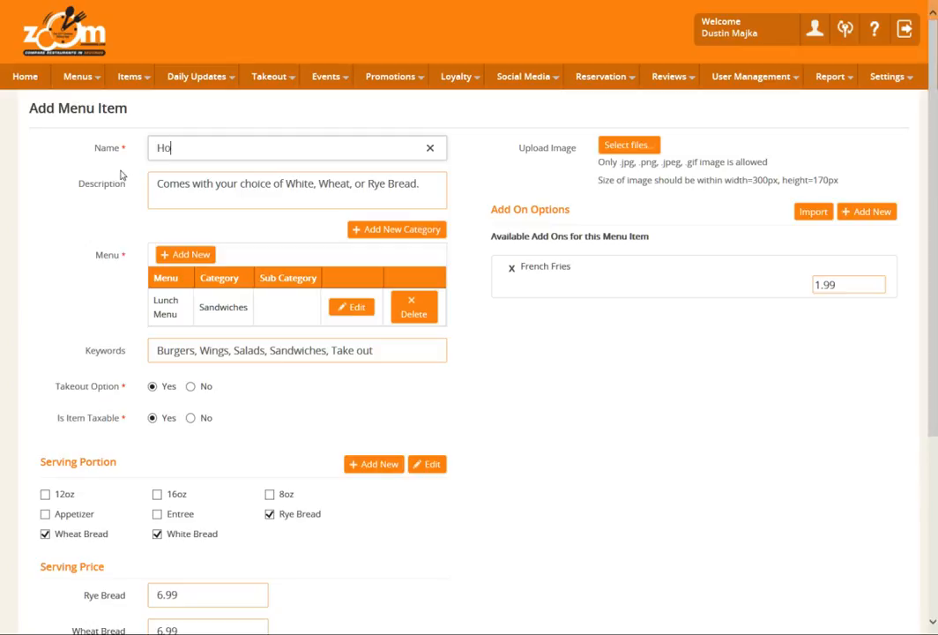
text(memade T)
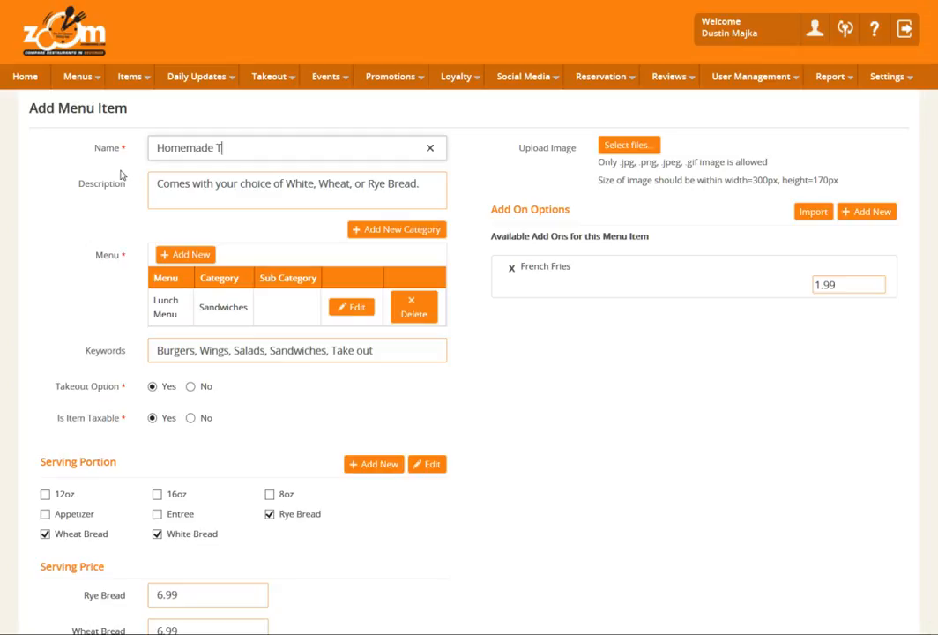
text(una Salad Sand)
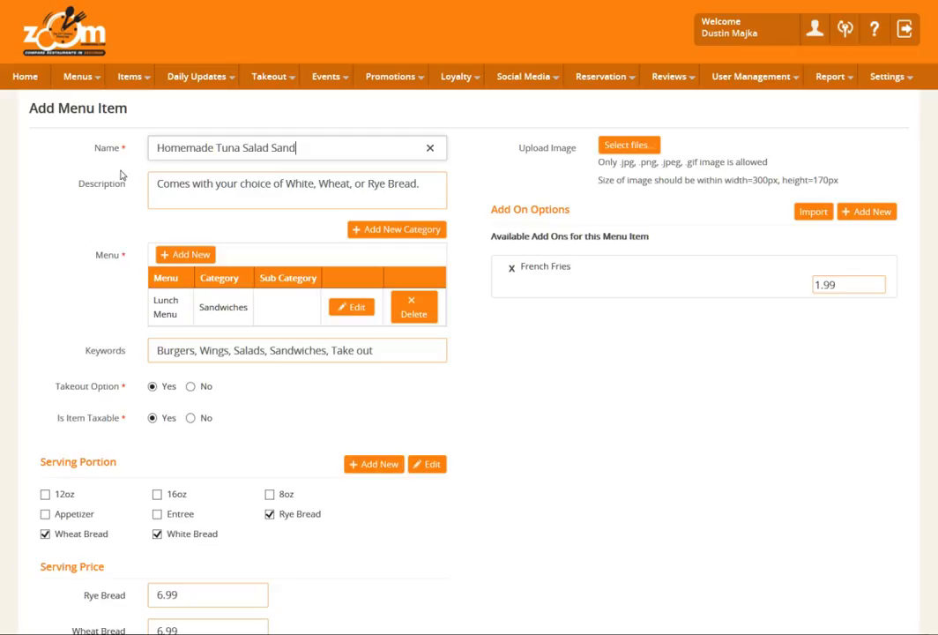
text(wich)
scroll(356, 172, down, 3)
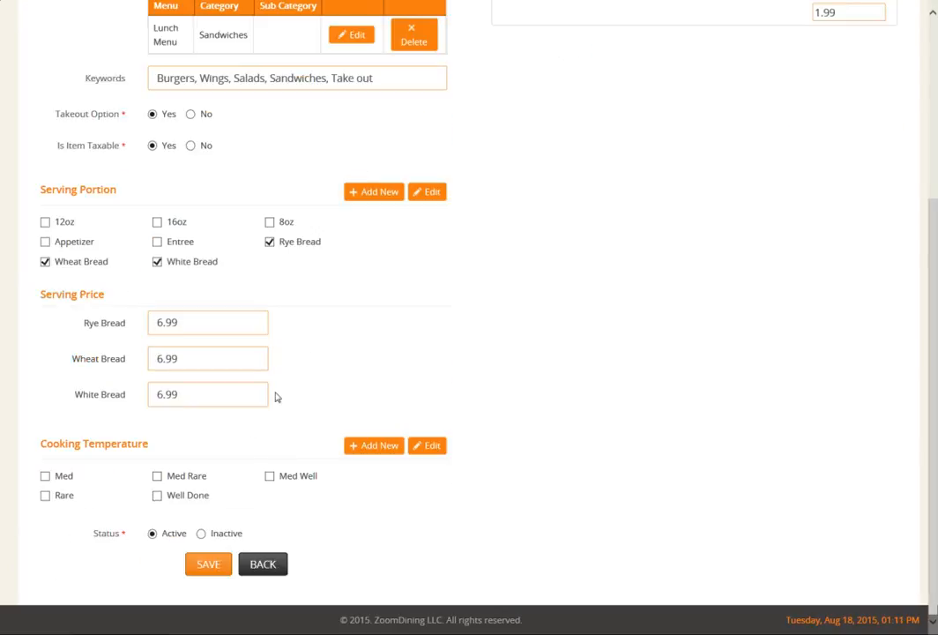
click(206, 565)
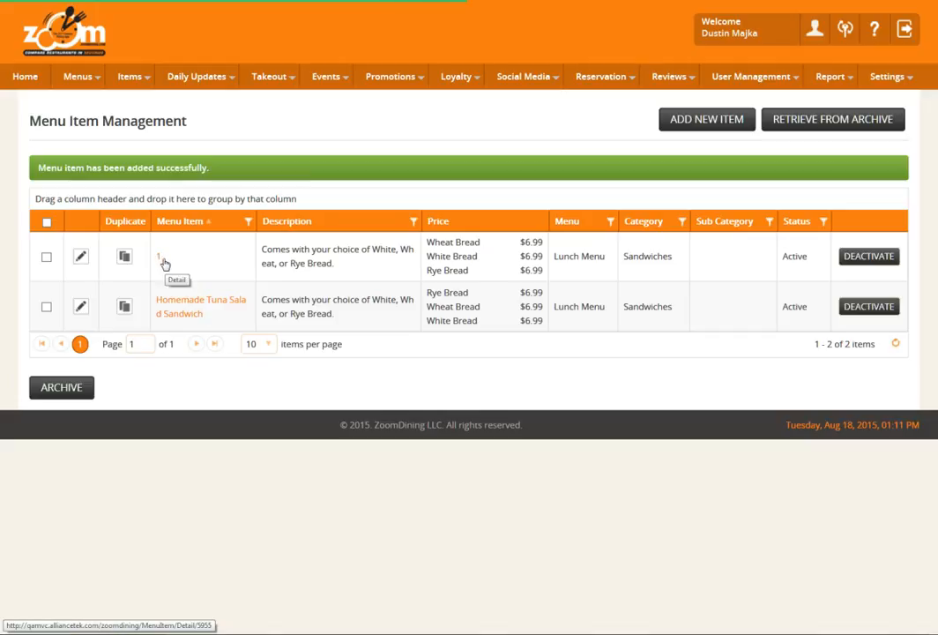
Edit menu item 1 and reassign it to the Dinner Menu under the Seafood category.
click(80, 258)
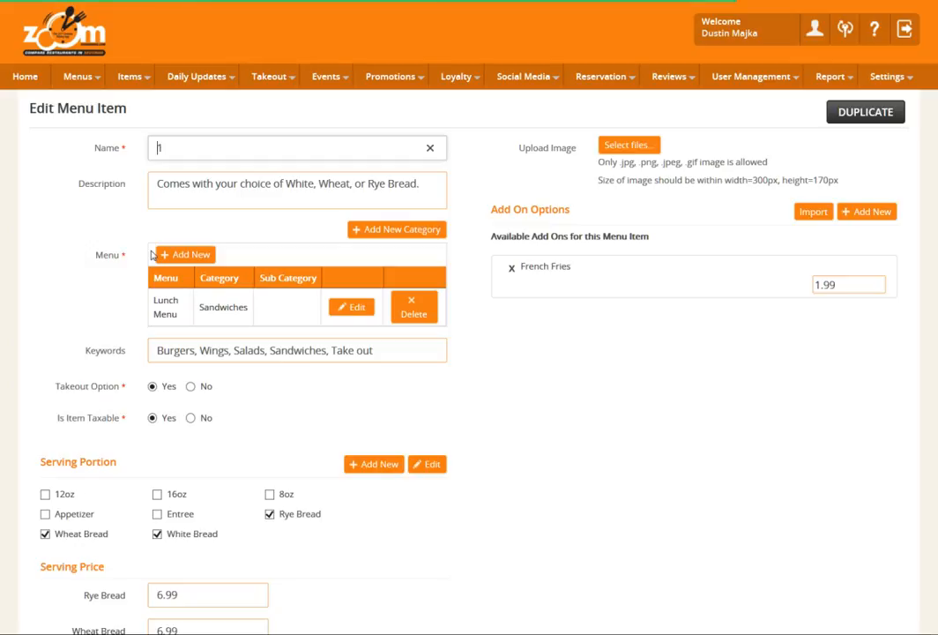
click(350, 310)
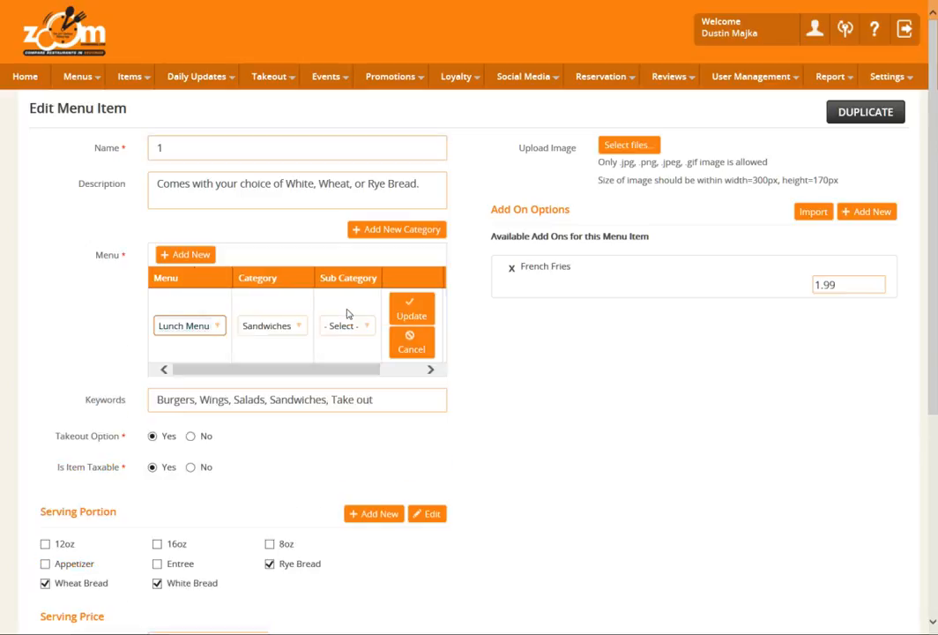
click(218, 328)
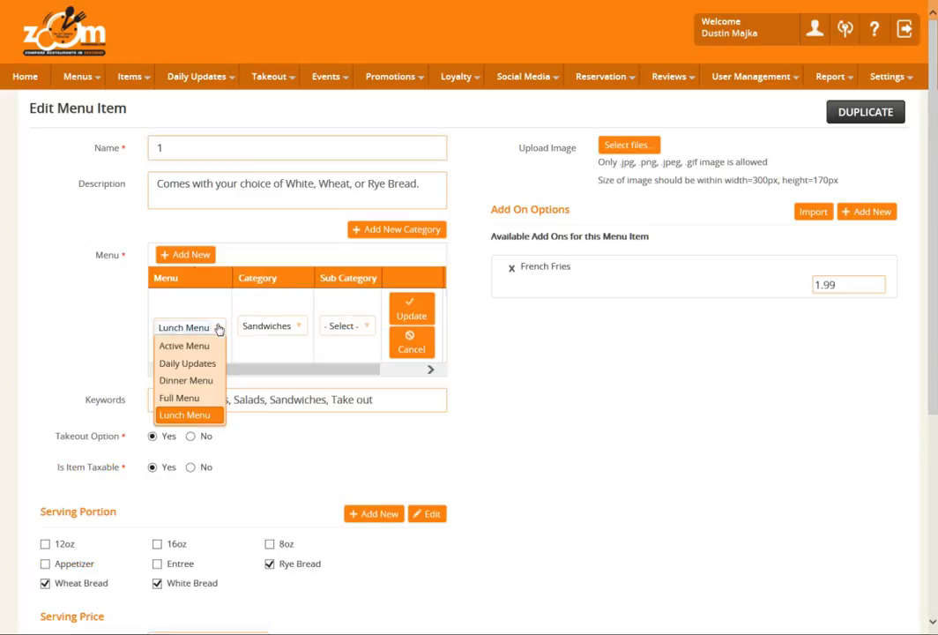
click(190, 397)
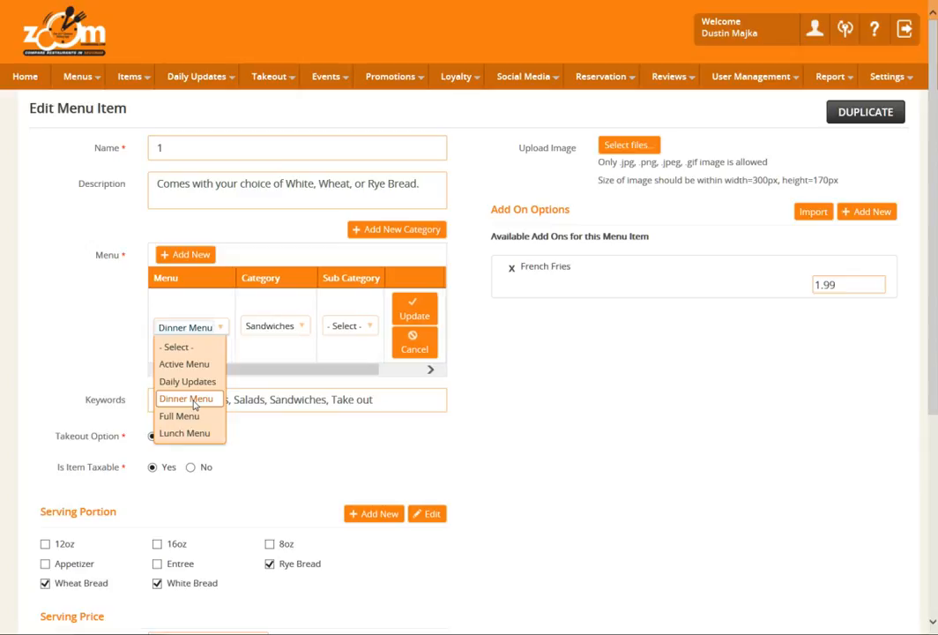
click(288, 327)
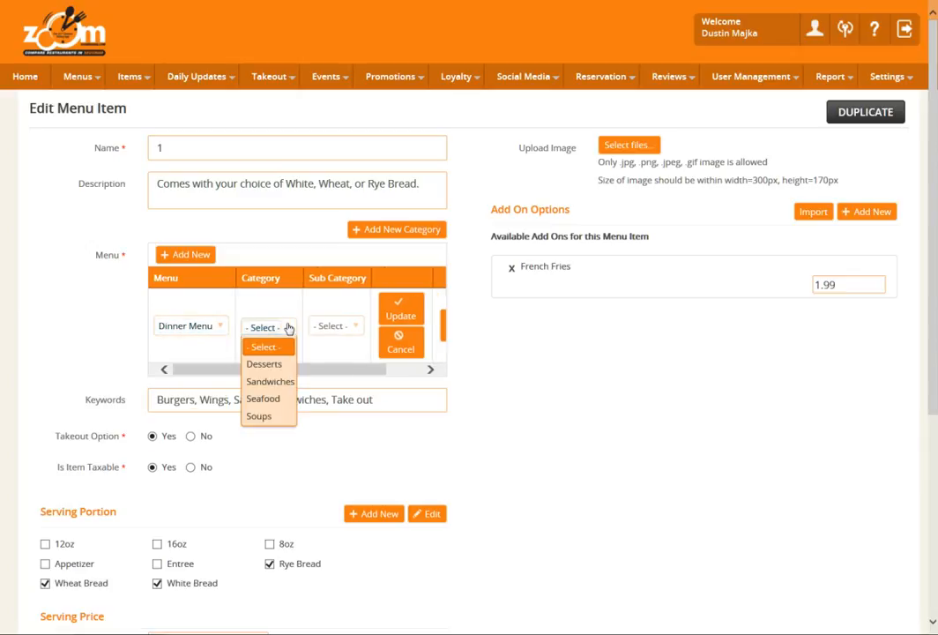
click(267, 404)
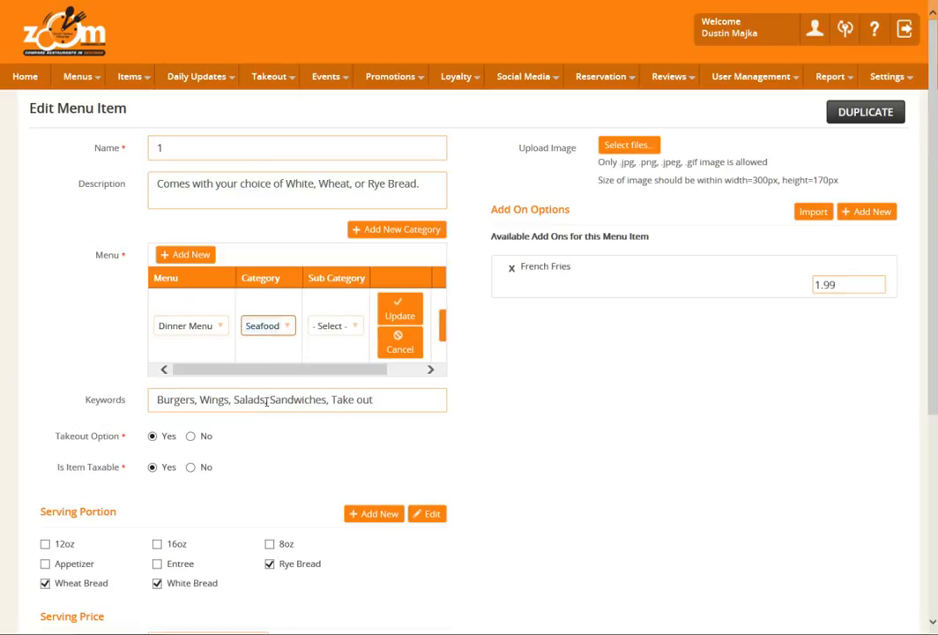
click(404, 307)
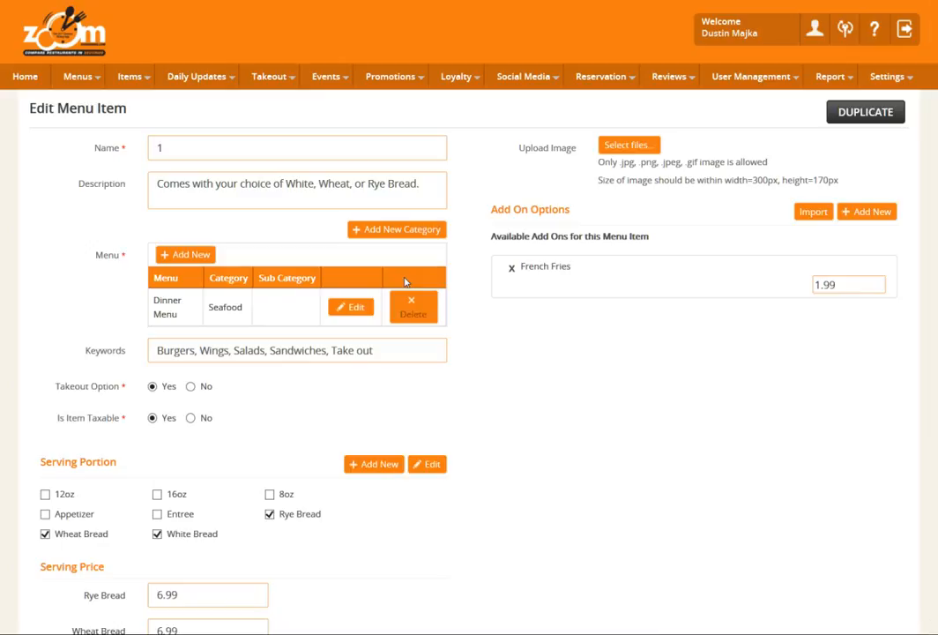
Clear the item's description and deselect the Rye Bread, White Bread and Wheat Bread serving portions.
drag(423, 185, 134, 178)
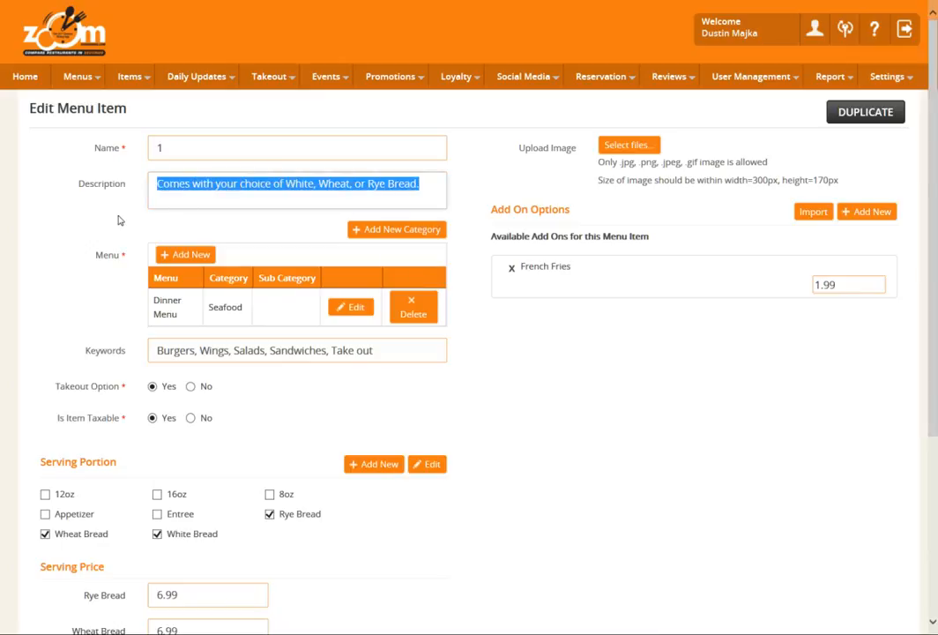
key(BackSpace)
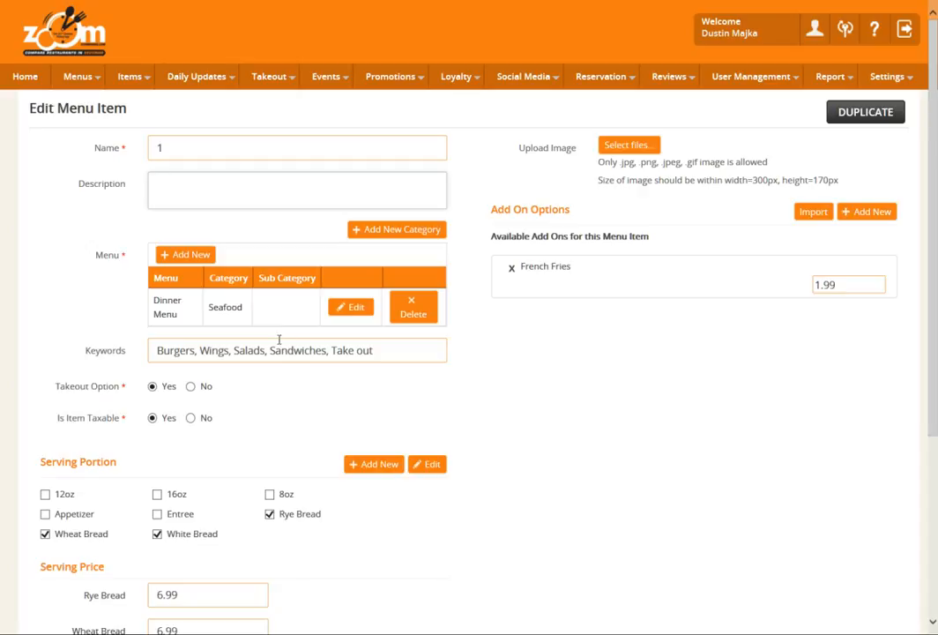
scroll(278, 350, down, 1)
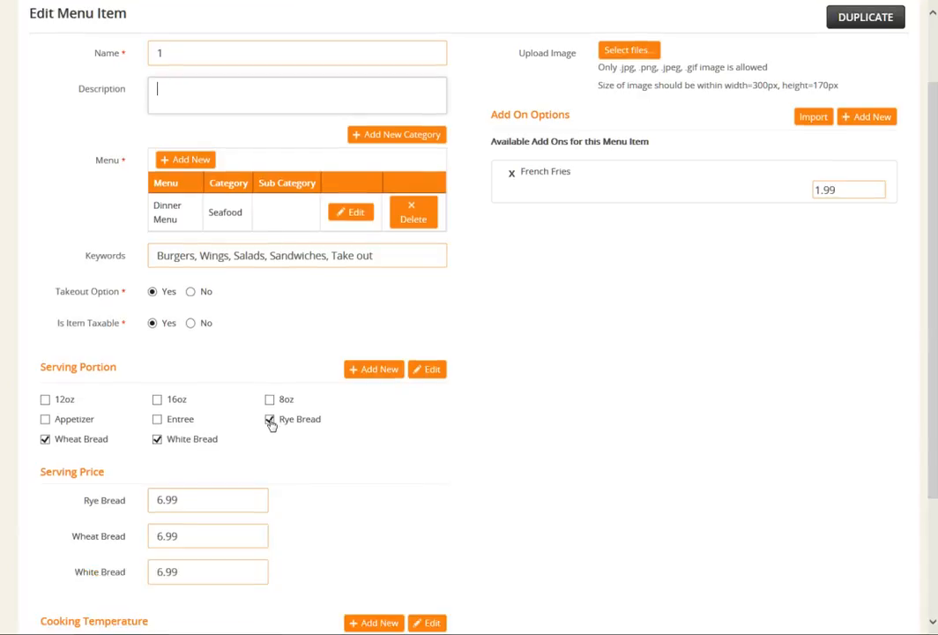
click(270, 421)
click(157, 441)
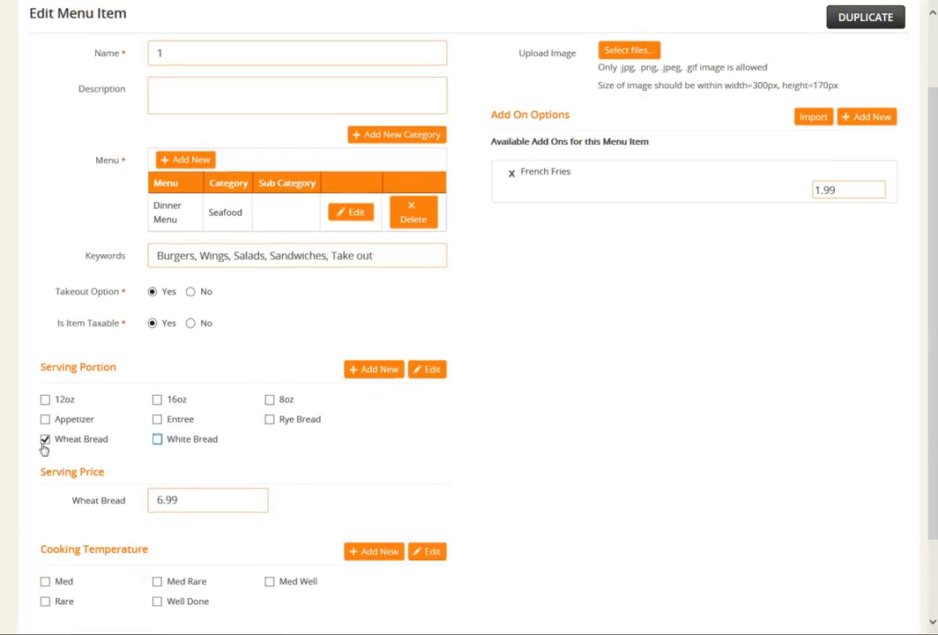
click(45, 439)
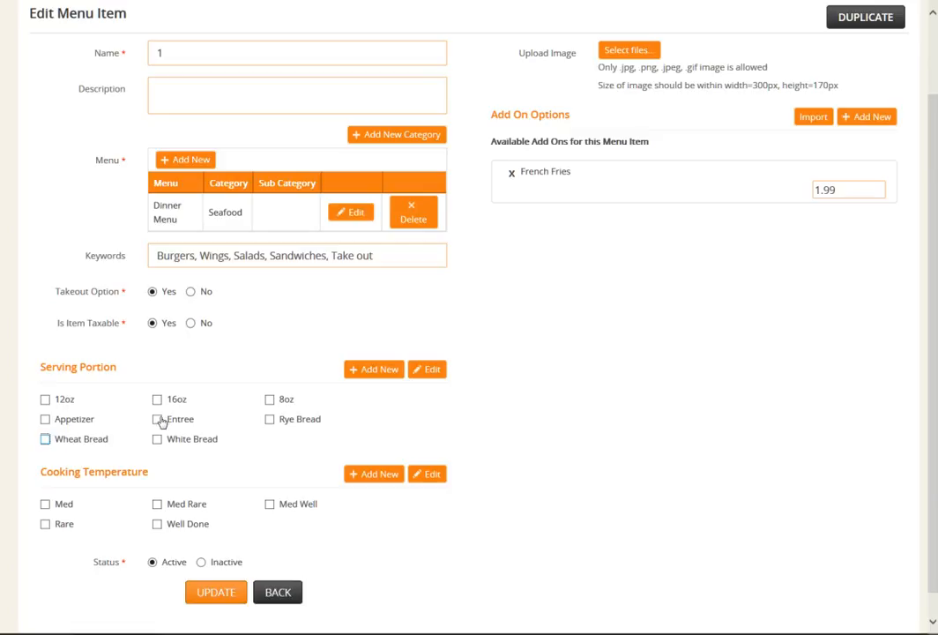
Select the Entree serving portion and set its serving price to 12.99.
click(156, 421)
click(180, 495)
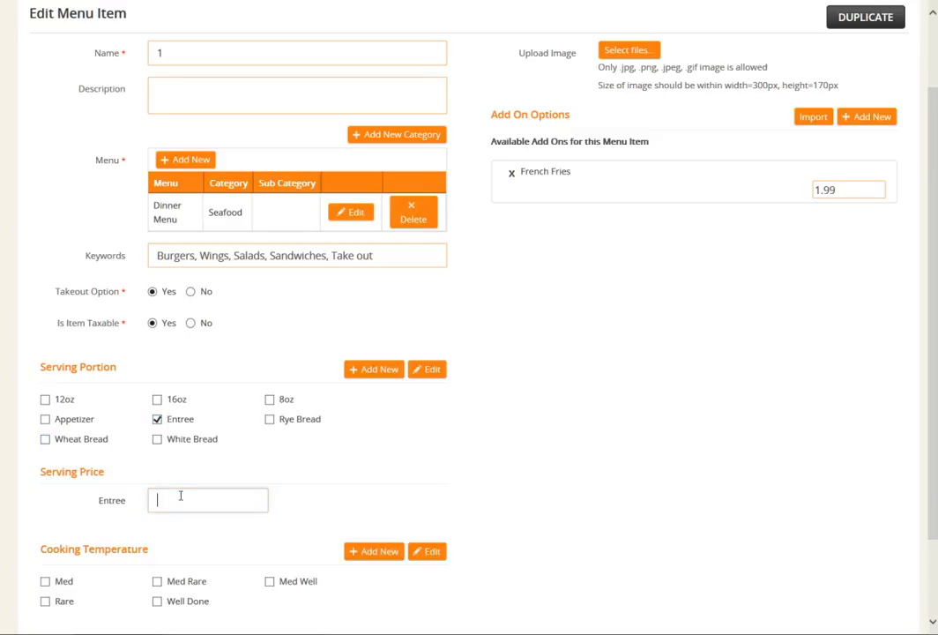
text(12.99)
click(322, 478)
Remove the French Fries add-on option from the item and save the updated menu item.
click(512, 178)
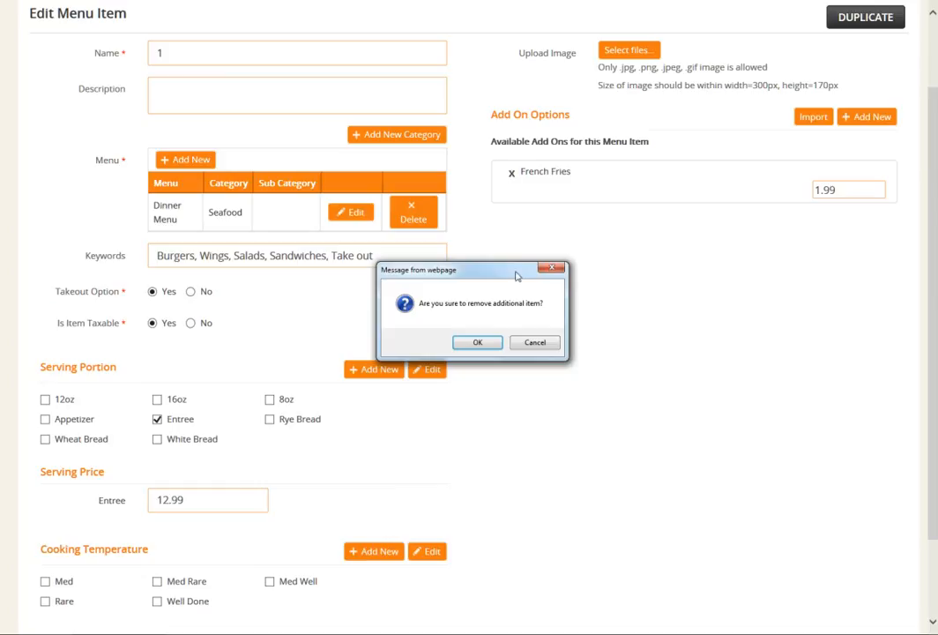
click(478, 343)
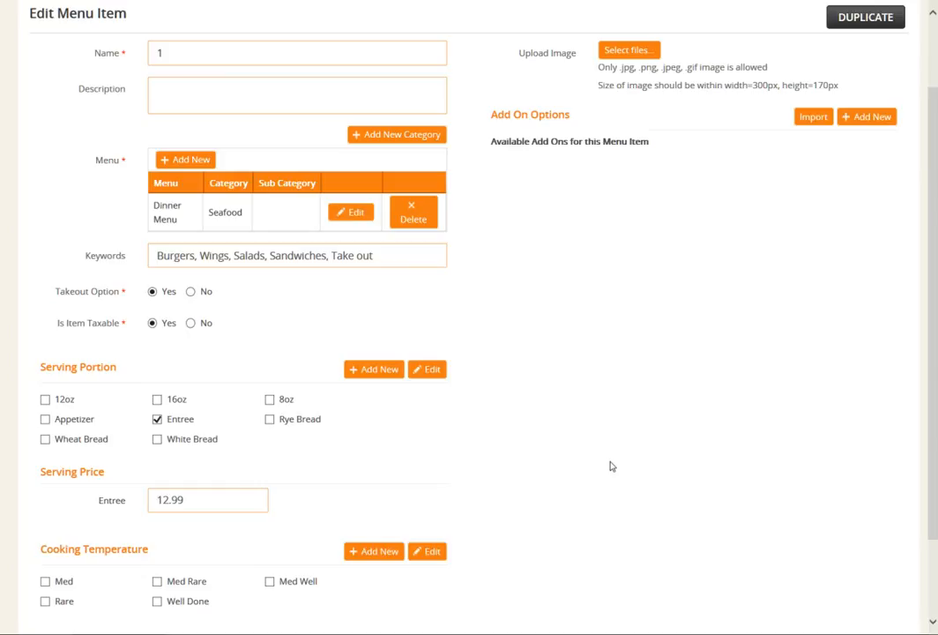
scroll(582, 476, down, 2)
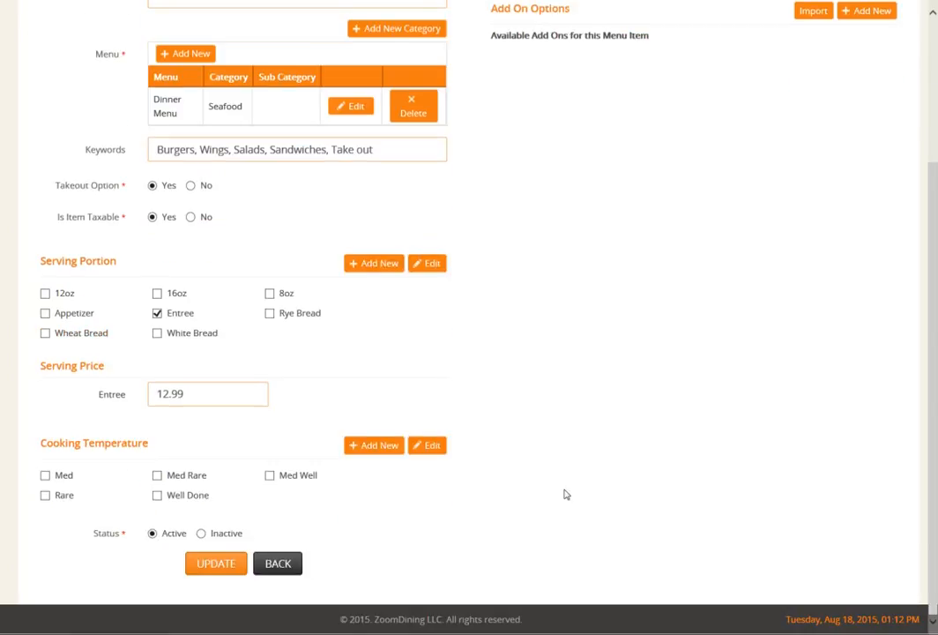
click(212, 565)
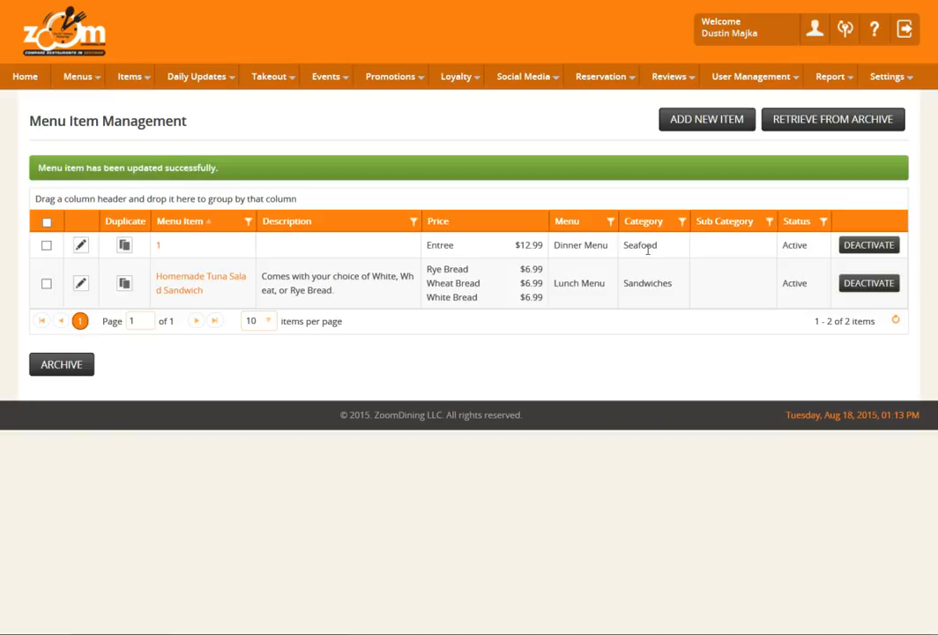
View the archived menu items and return to the list of current menu items.
click(130, 83)
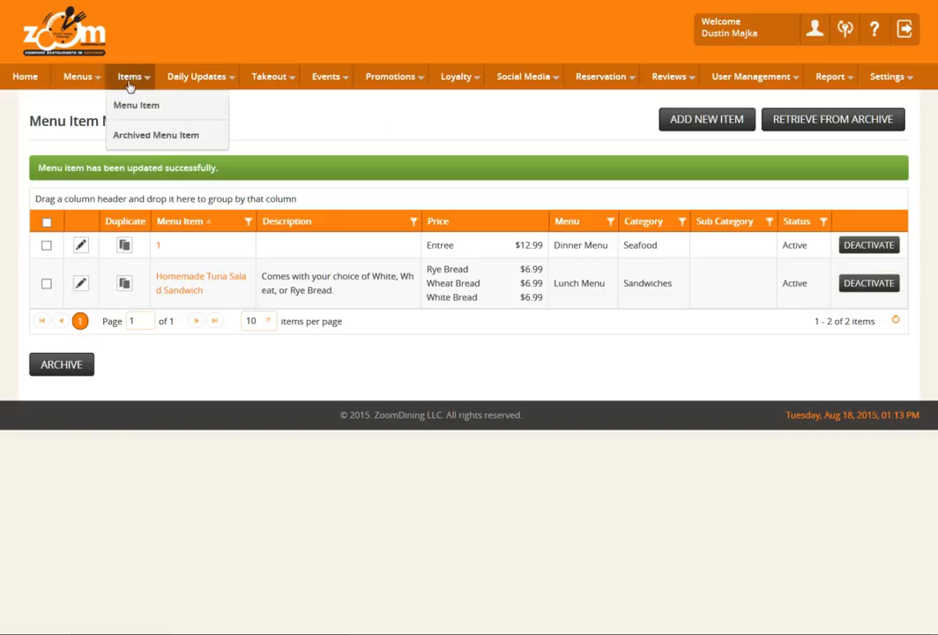
click(138, 144)
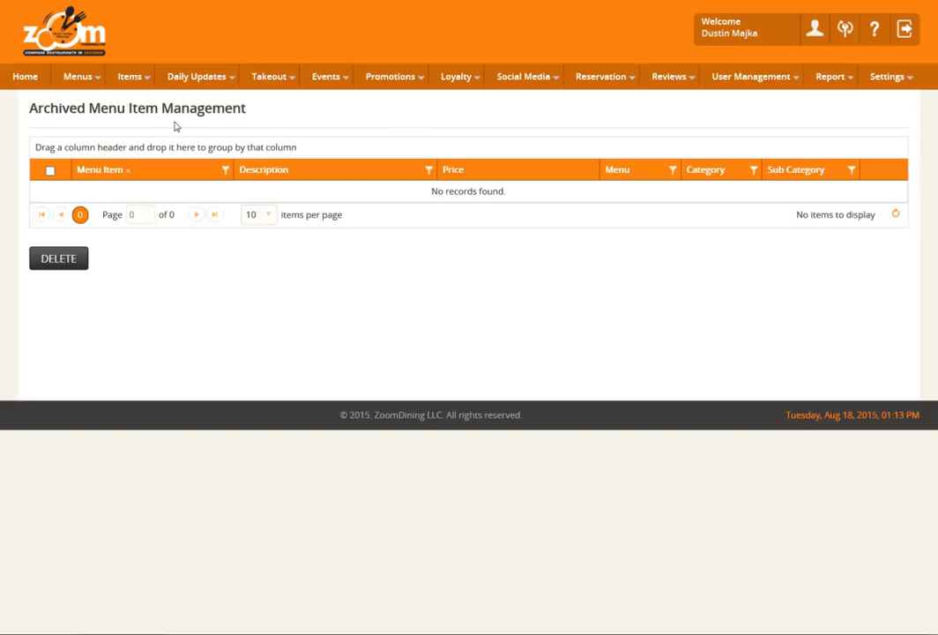
mouse_move(130, 78)
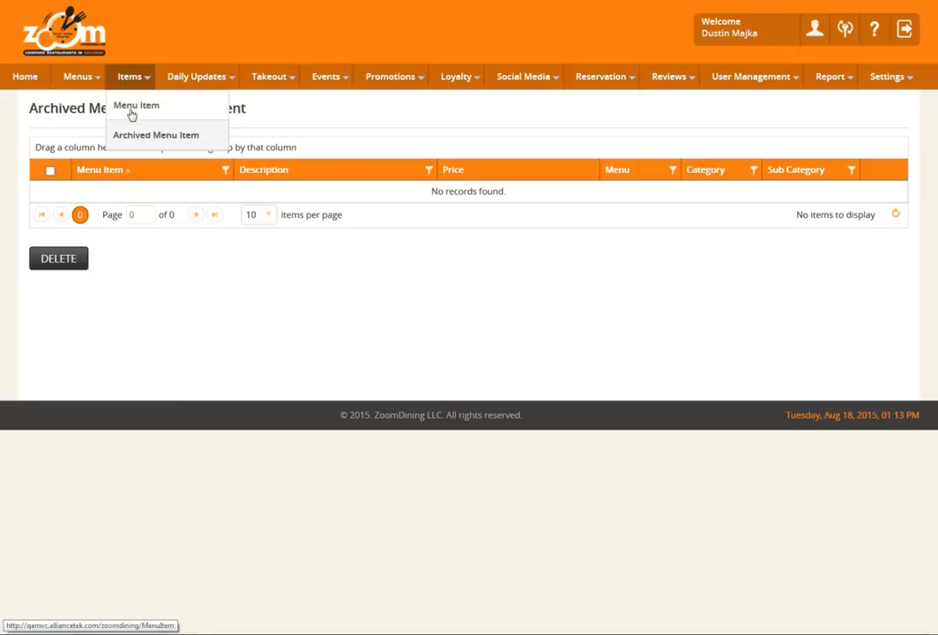
click(130, 109)
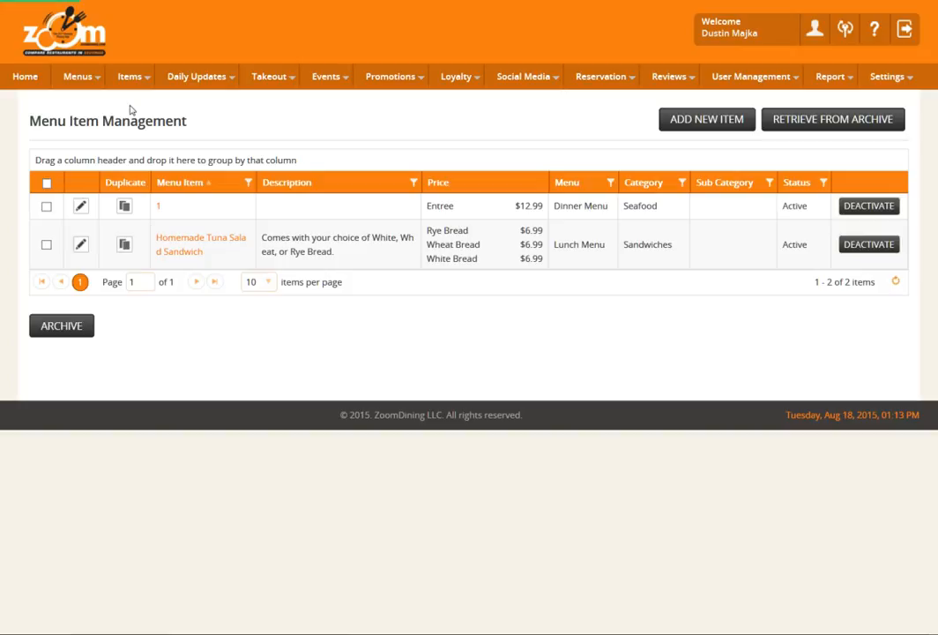
Archive the Homemade Tuna Salad Sandwich menu item and confirm the archiving.
click(46, 246)
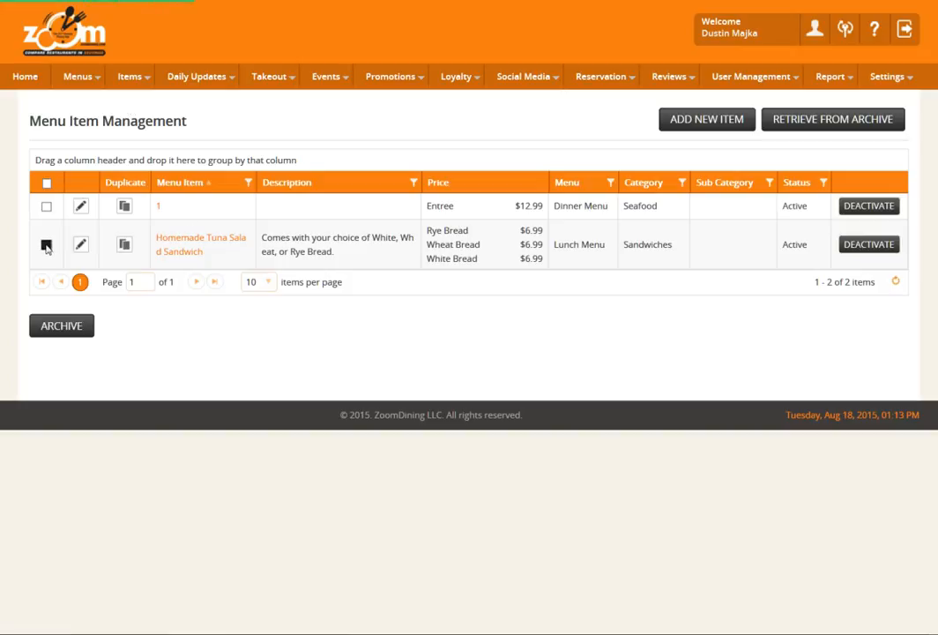
click(61, 326)
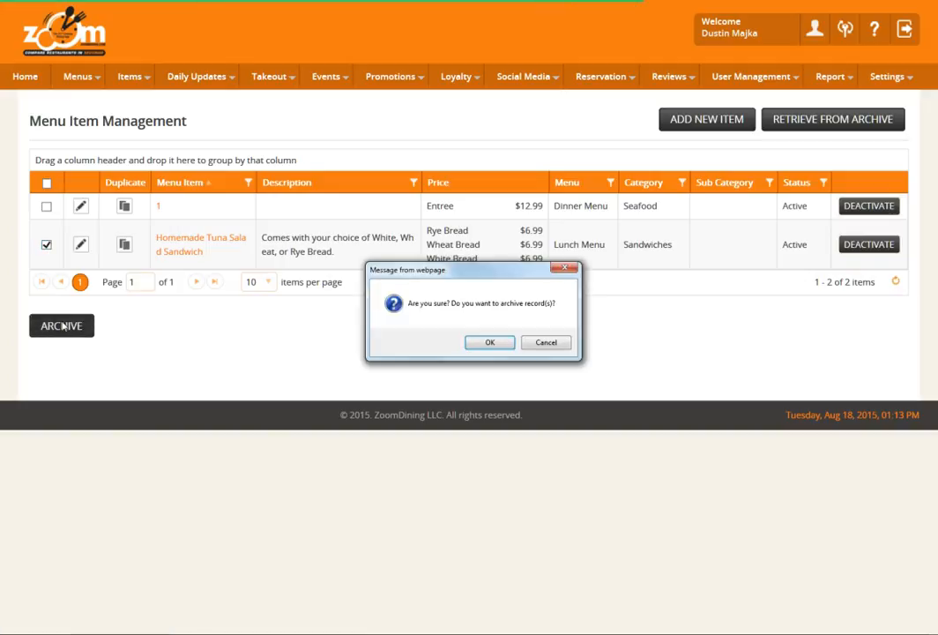
click(488, 343)
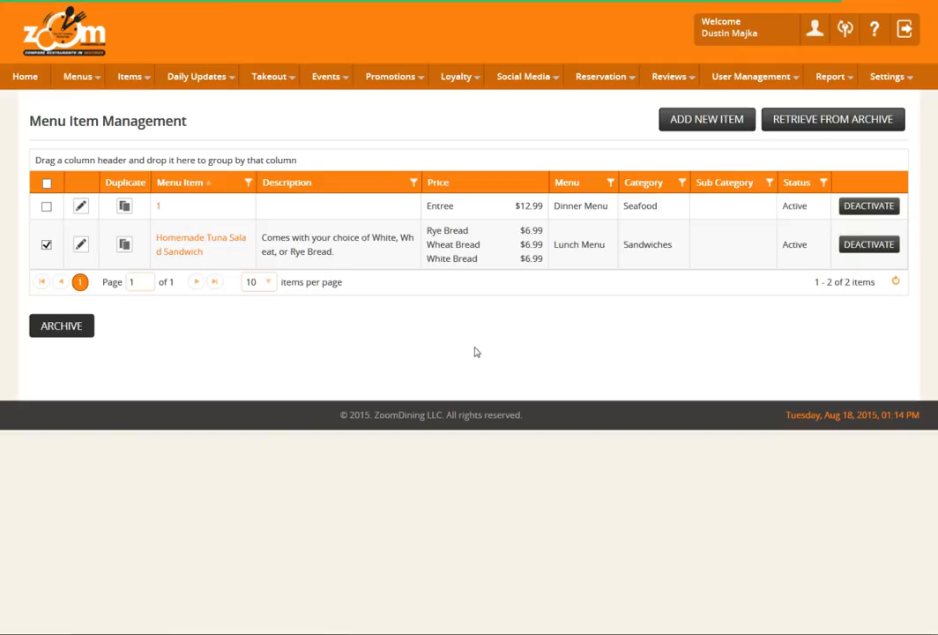
Permanently delete the Homemade Tuna Salad Sandwich from the archived menu items and return to the dashboard.
click(124, 78)
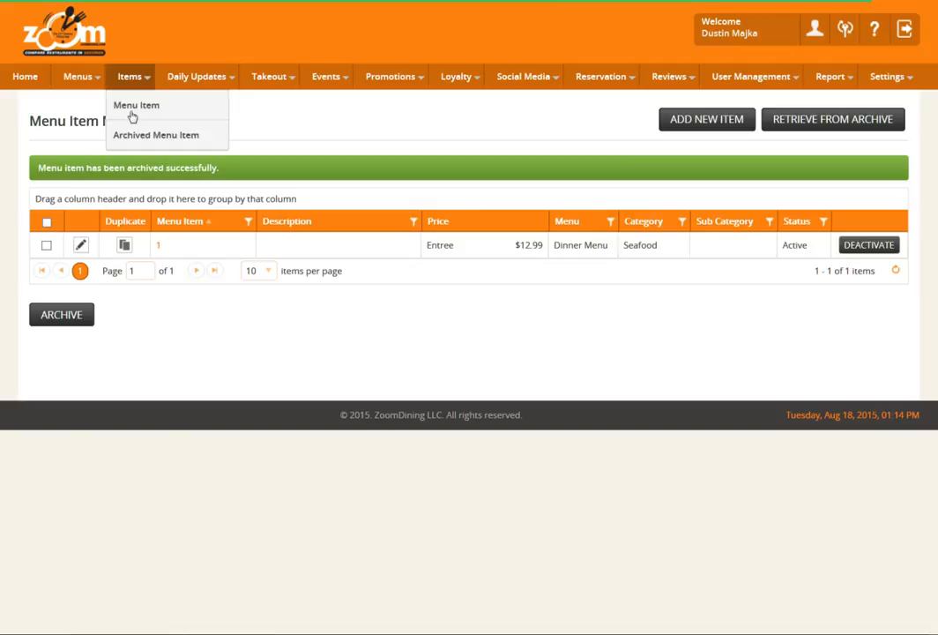
click(137, 137)
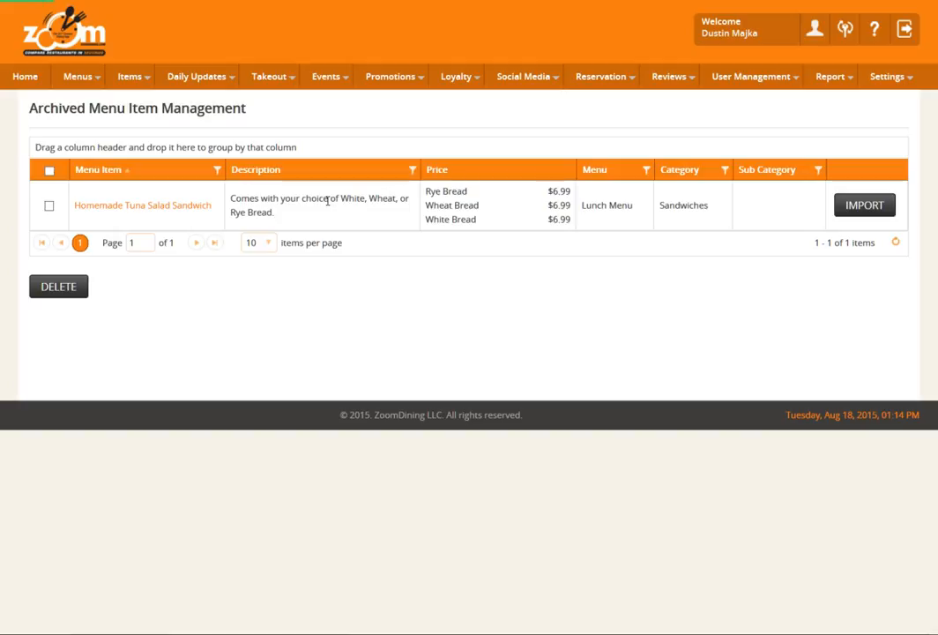
click(48, 205)
click(59, 293)
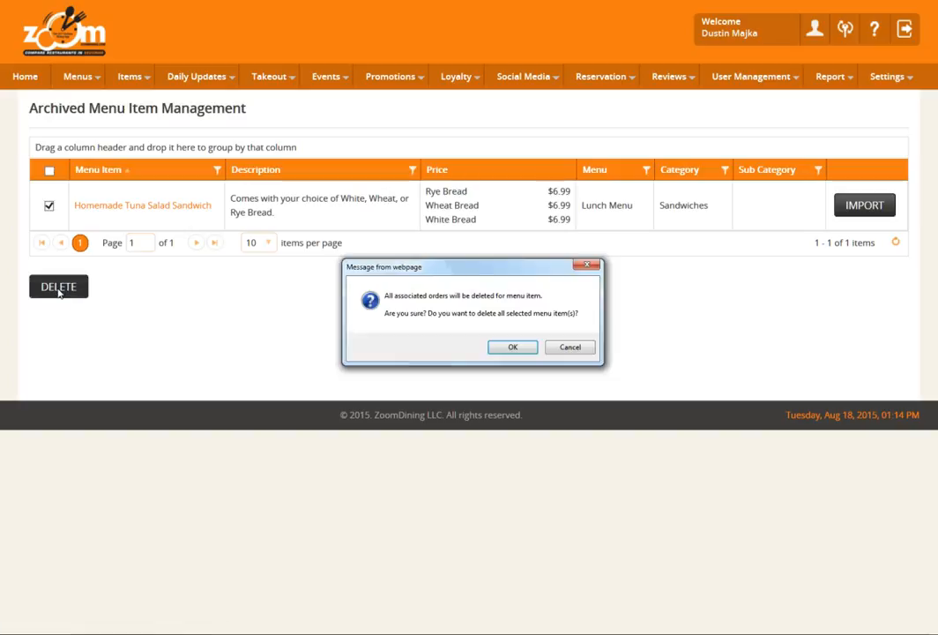
click(509, 347)
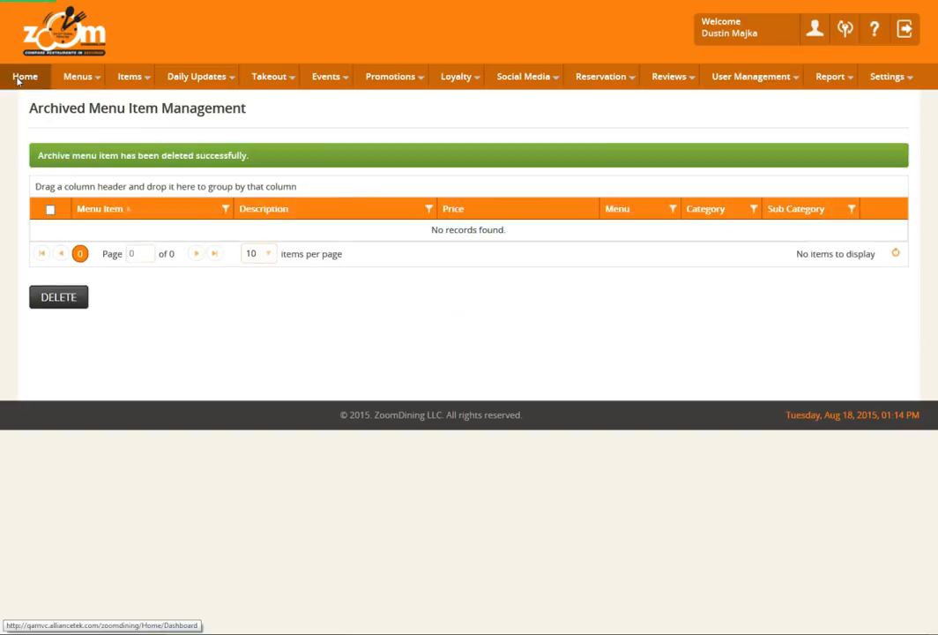
click(18, 79)
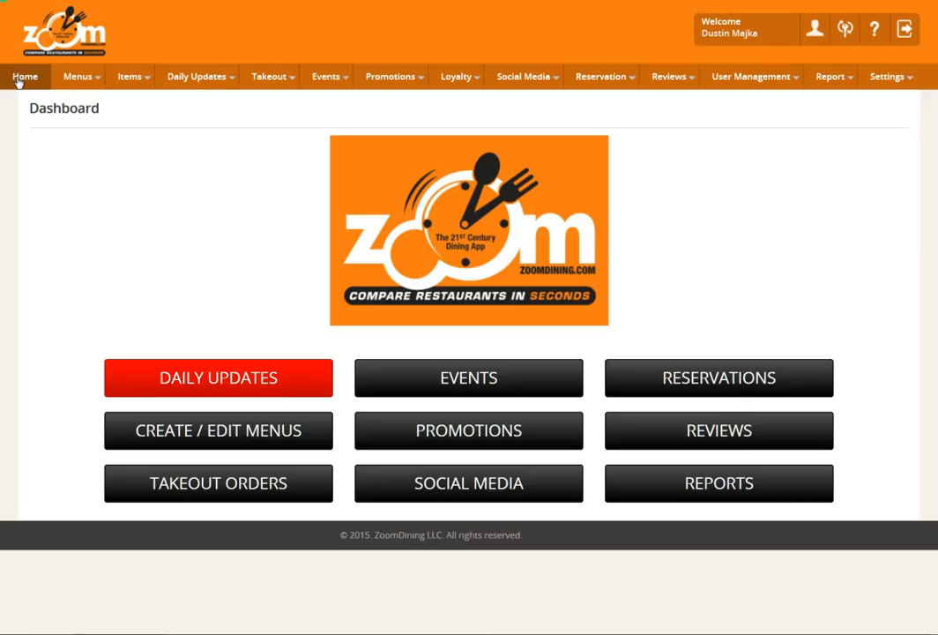